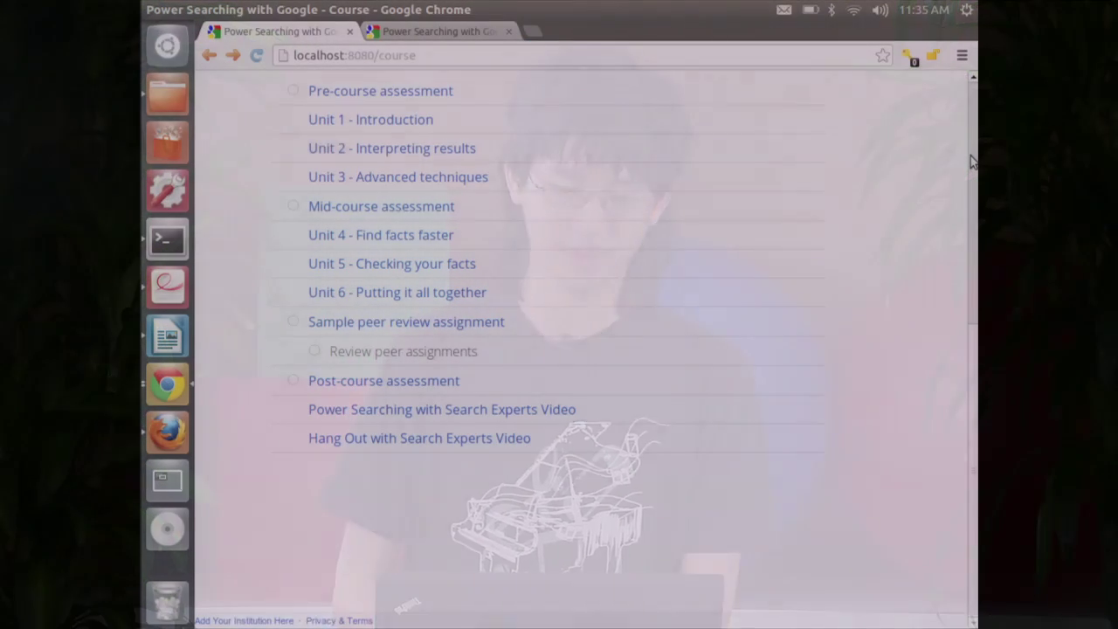
Scroll down to the course Schedule and open the Post-course assessment
scroll(972, 161, "up", 5)
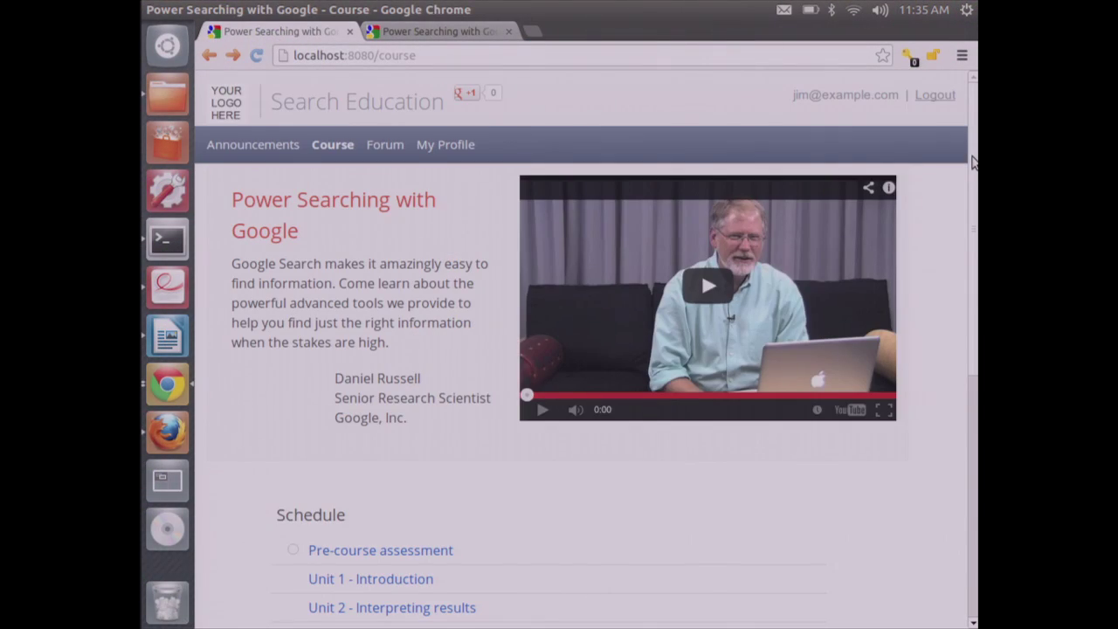
left_click_drag(972, 162, 976, 386)
left_click(457, 431)
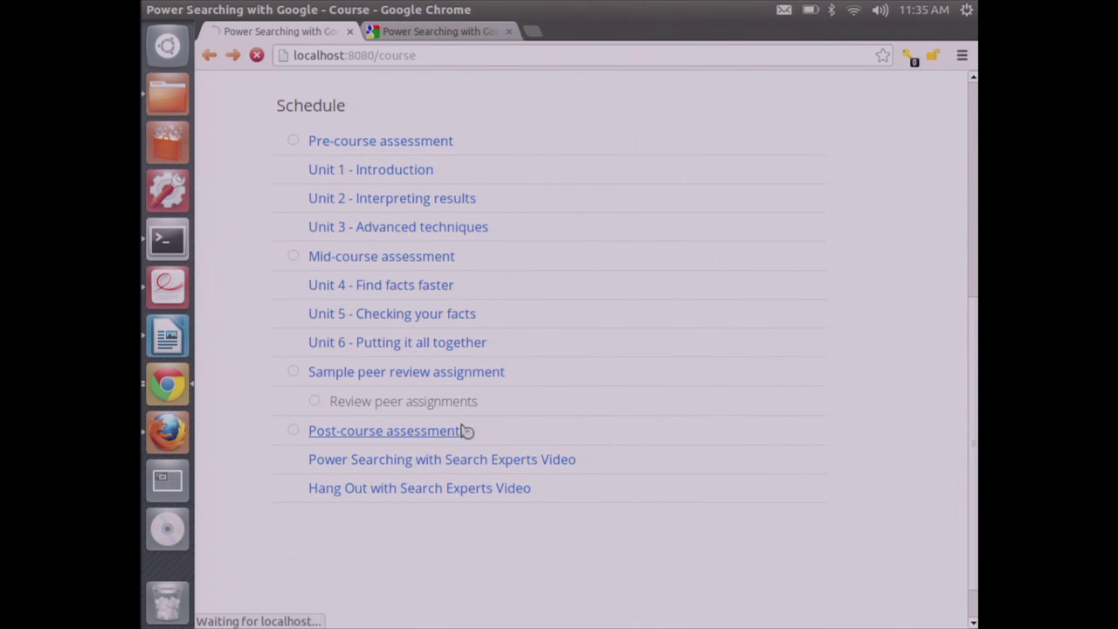
Check the empty assessment answers for a 0.00% (0/7) score, then show the schedule in the other tab
left_click_drag(972, 188, 966, 551)
left_click(241, 497)
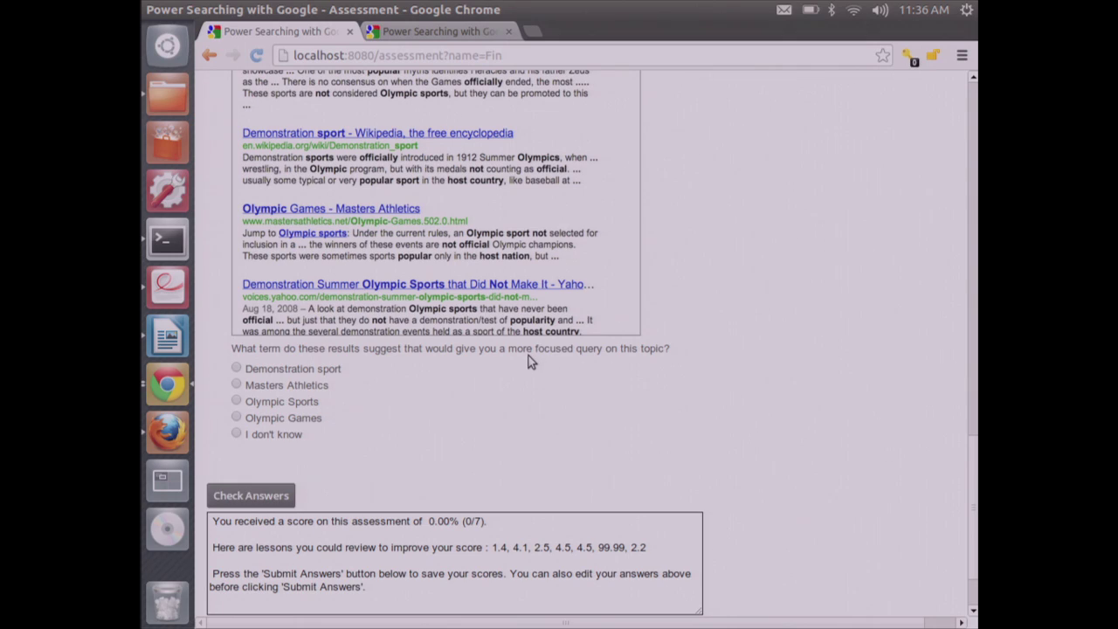
left_click(450, 38)
left_click_drag(974, 175, 971, 424)
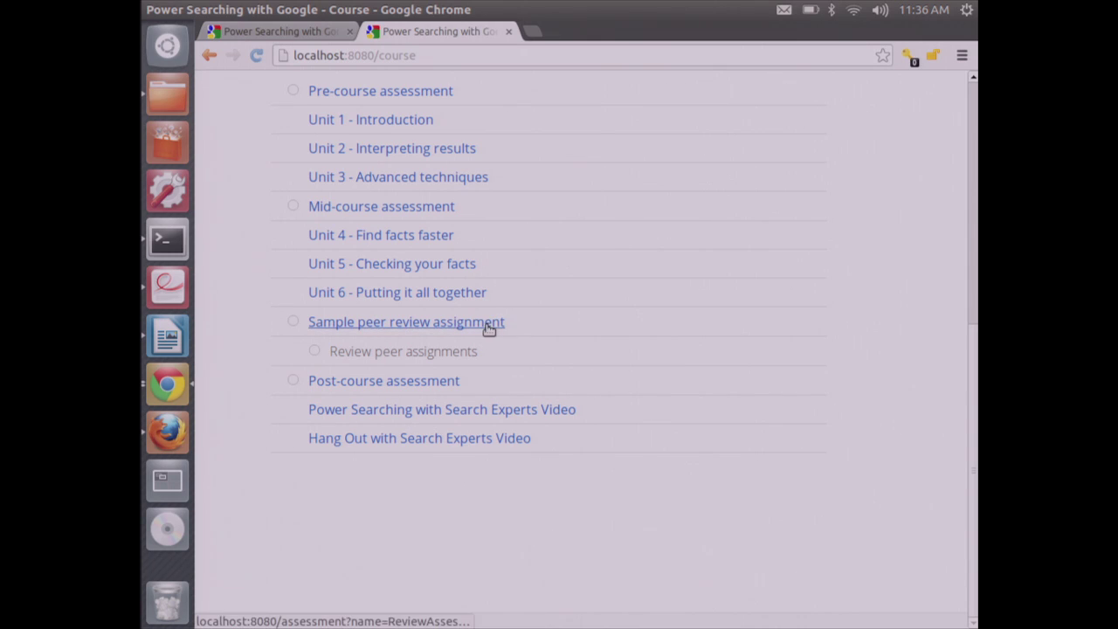
Answer the Sample peer review assignment with the docs.google.com/MyTrip link, 3, and three concepts, then submit
left_click(490, 328)
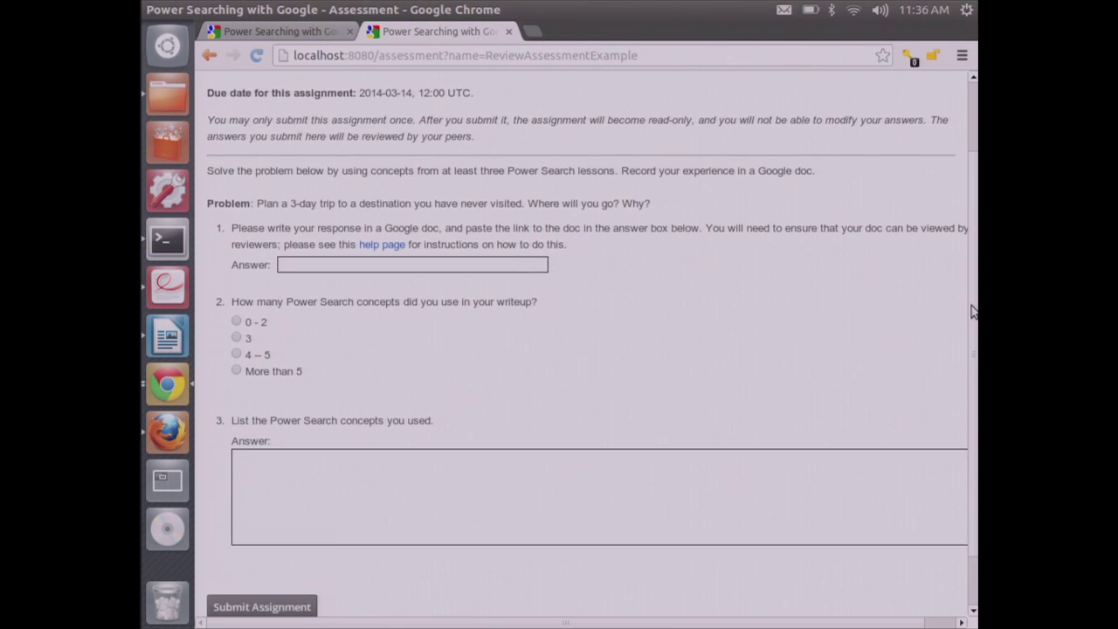
left_click_drag(972, 312, 968, 241)
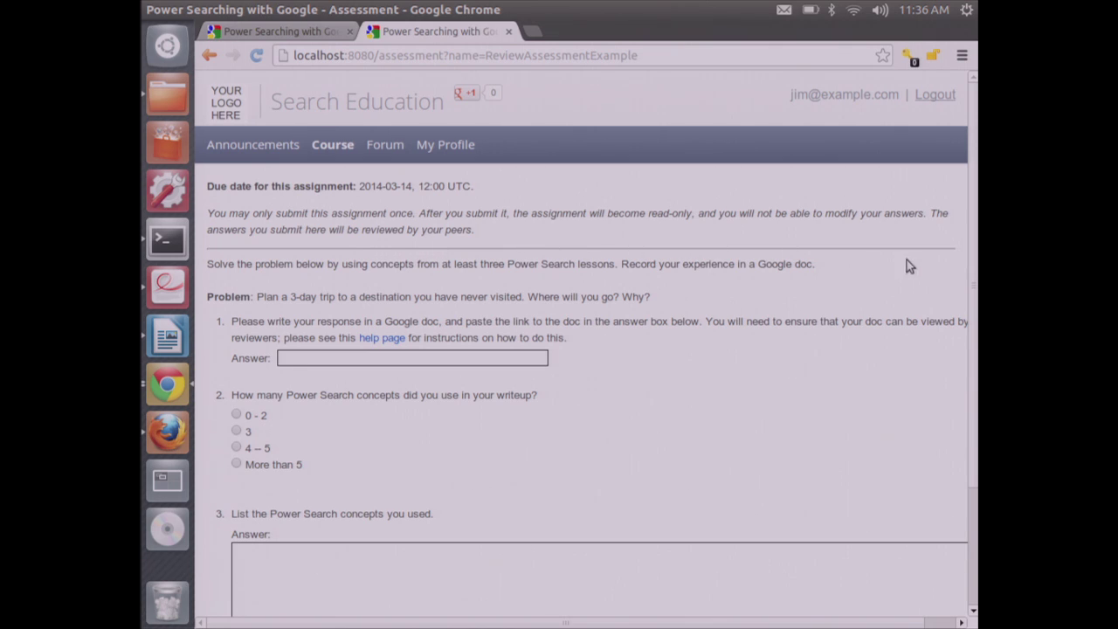
scroll(974, 354, "down", 2)
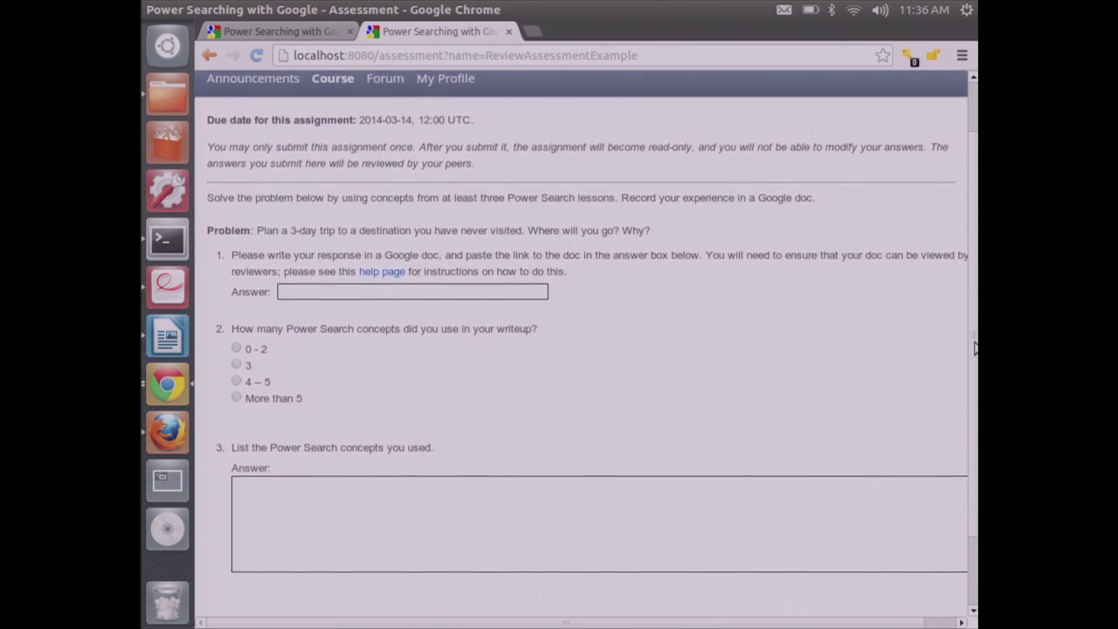
scroll(976, 363, "down", 2)
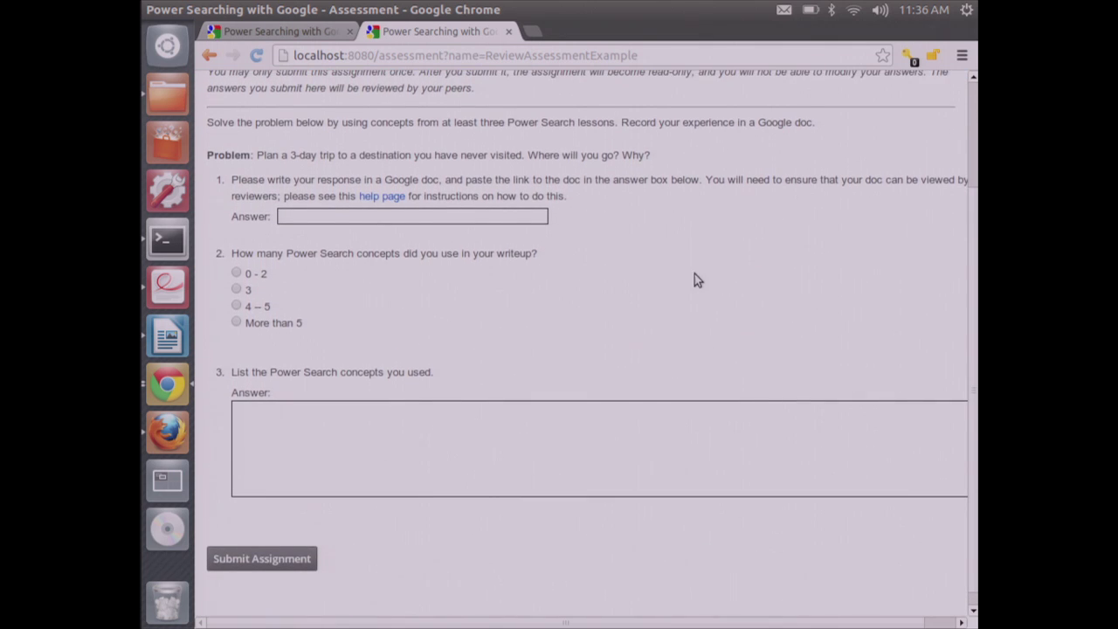
left_click(348, 217)
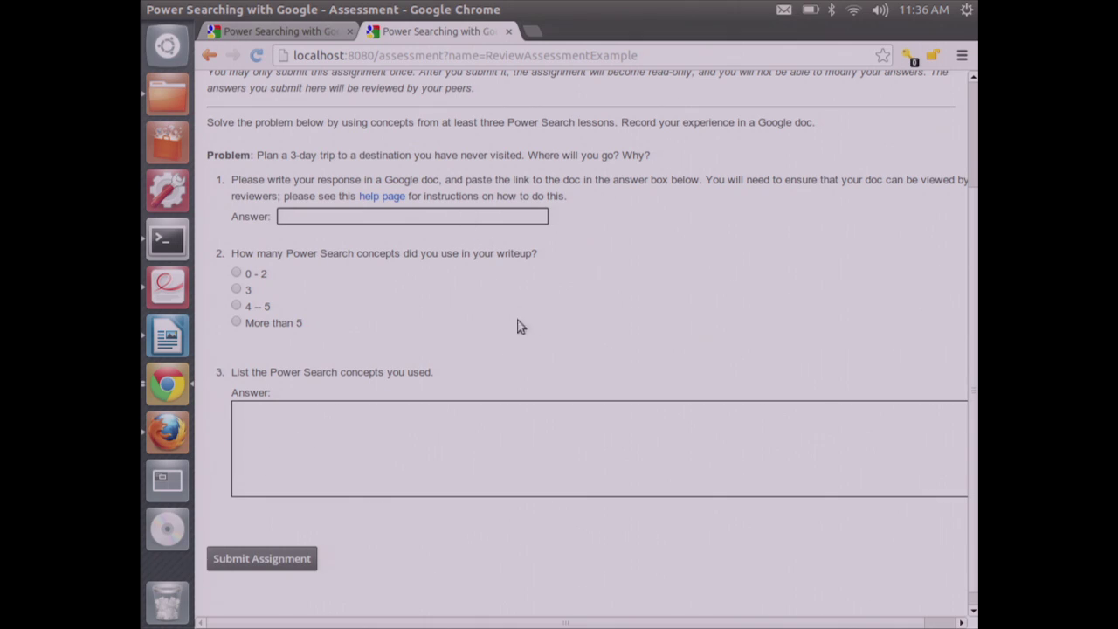
type("docs.google.com/MyTrip")
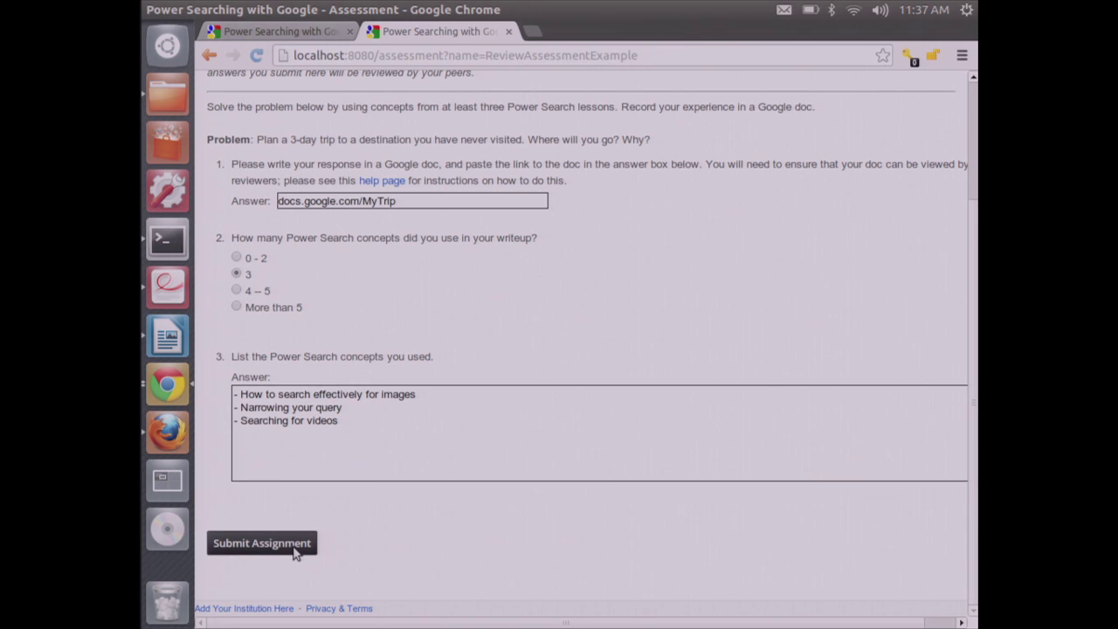
left_click(295, 551)
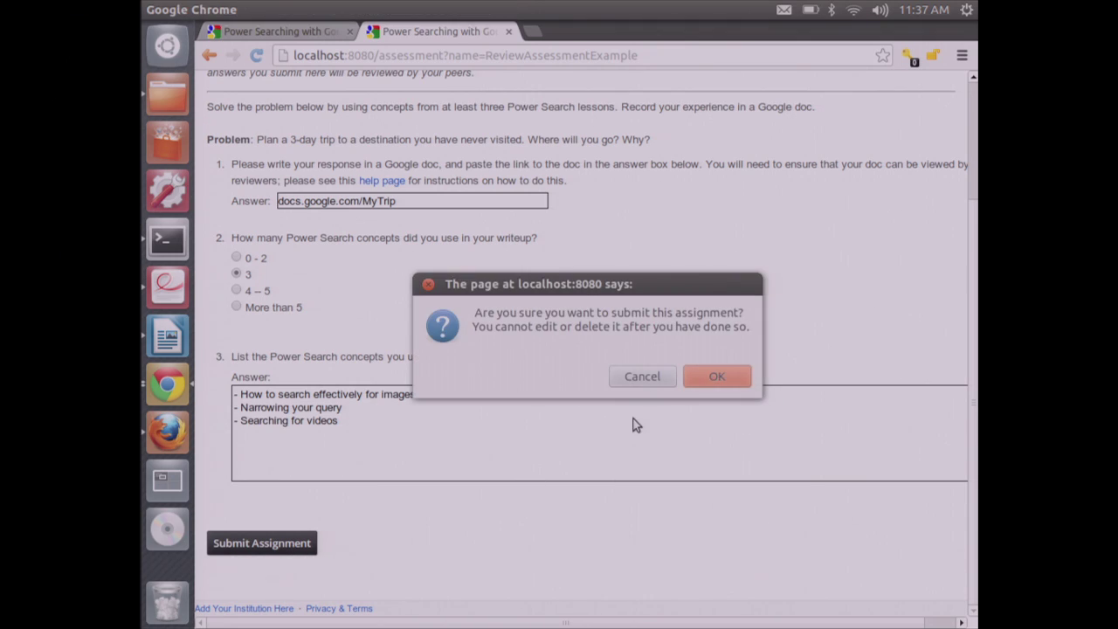
Confirm the submission, return to the course page and reopen the now read-only peer review assignment
left_click(721, 382)
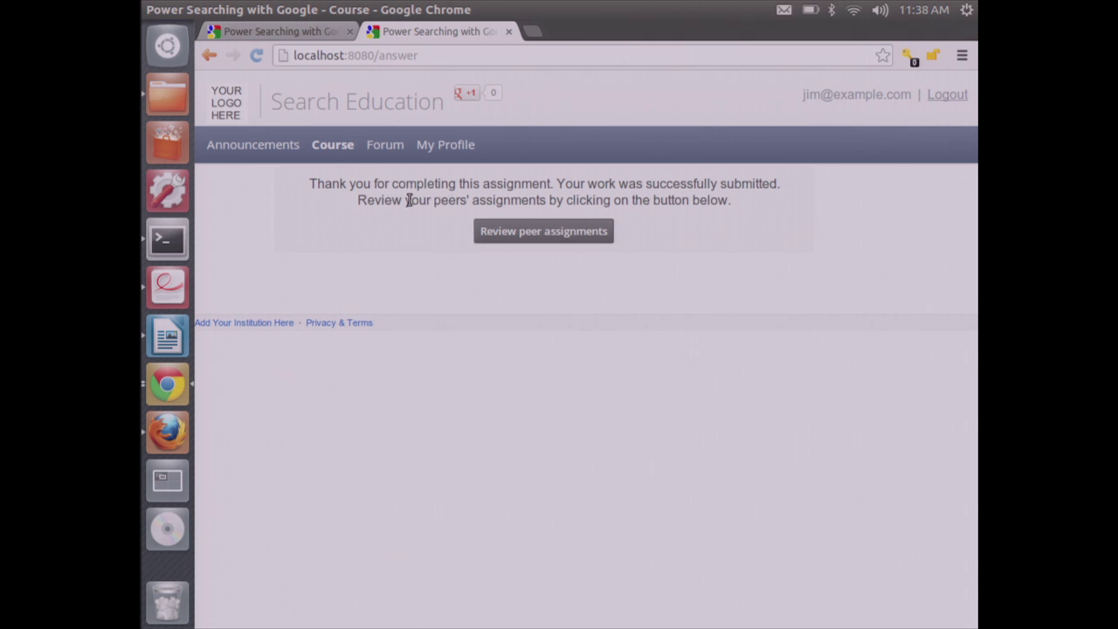
left_click(341, 149)
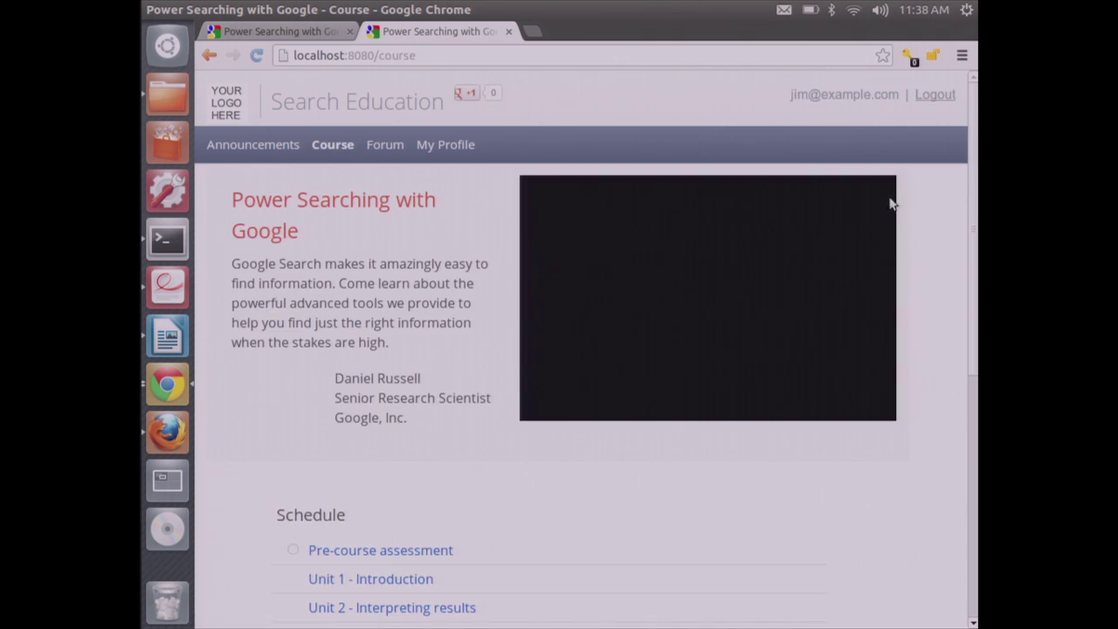
scroll(968, 441, "down", 3)
scroll(968, 441, "down", 2)
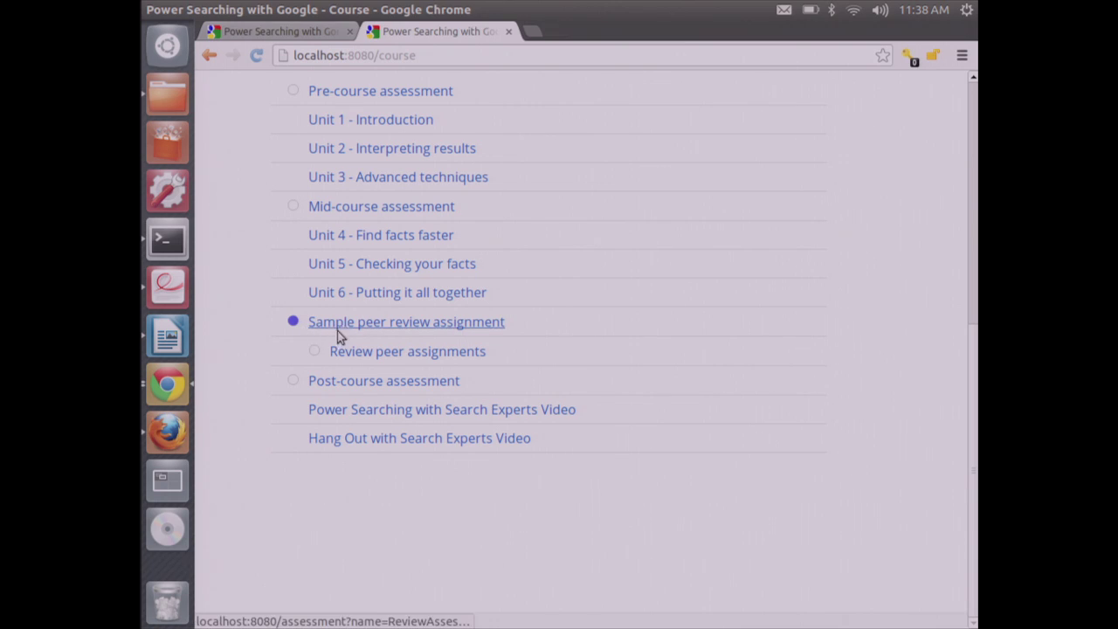
left_click(395, 326)
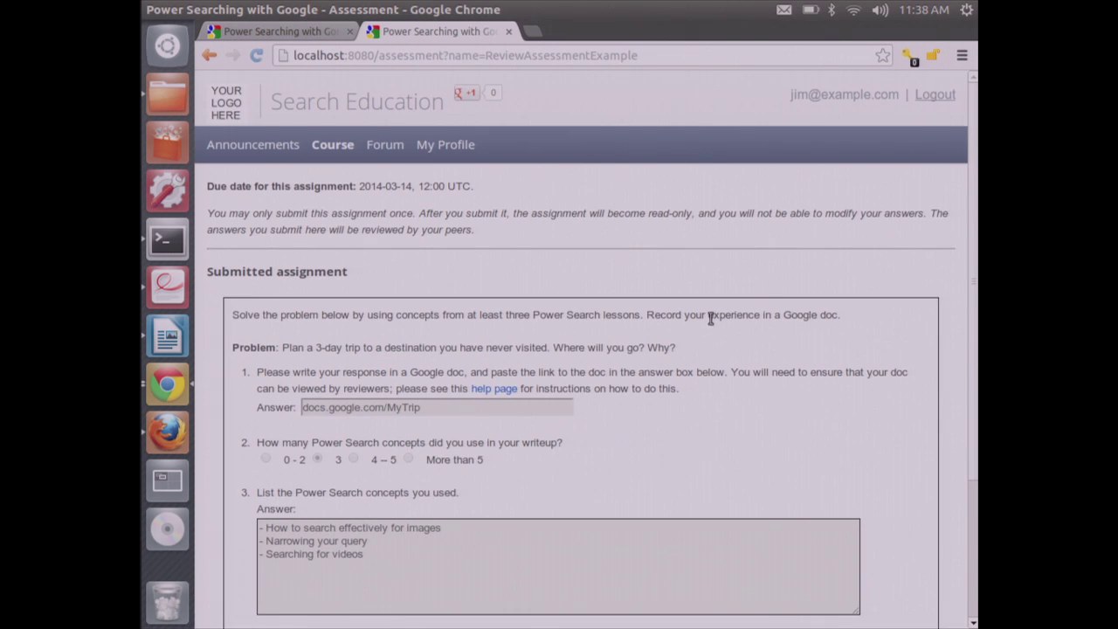
Look over the submitted MyTrip doc link answer and go to the review dashboard
left_click_drag(972, 229, 973, 392)
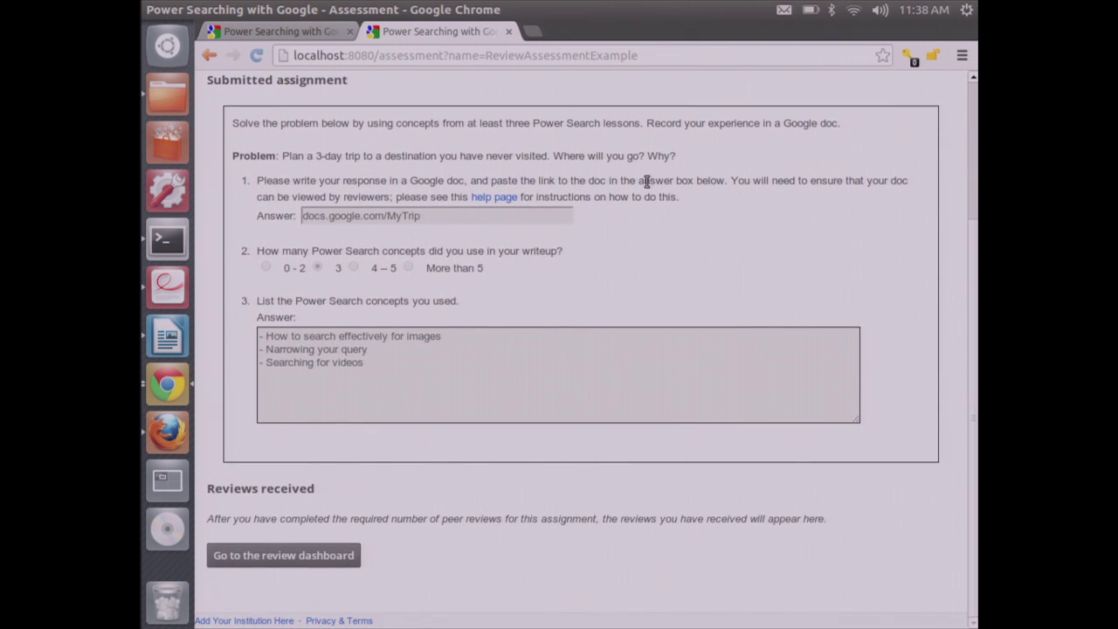
double_click(505, 221)
left_click(631, 344)
left_click(319, 559)
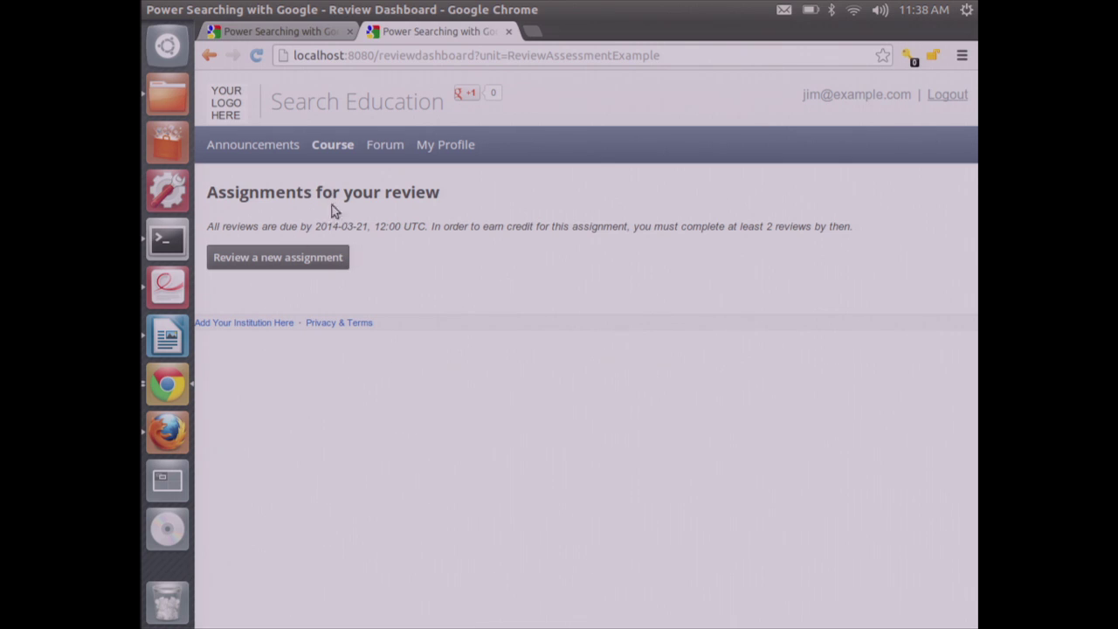
Save a draft review of a new peer assignment answering No with feedback on missing concepts
left_click(332, 264)
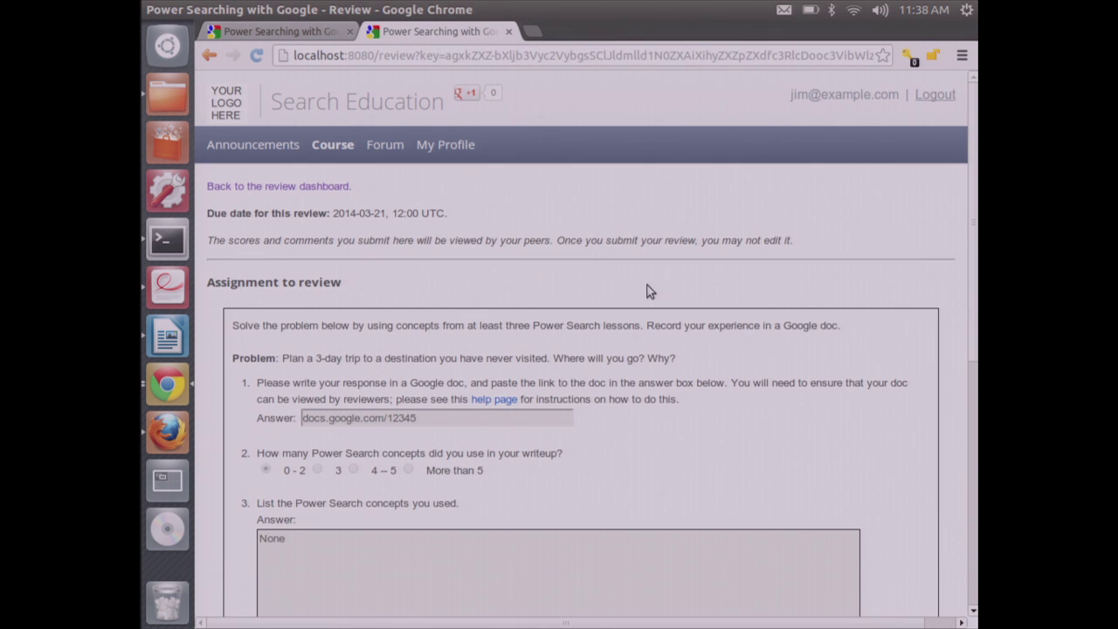
left_click_drag(973, 236, 975, 400)
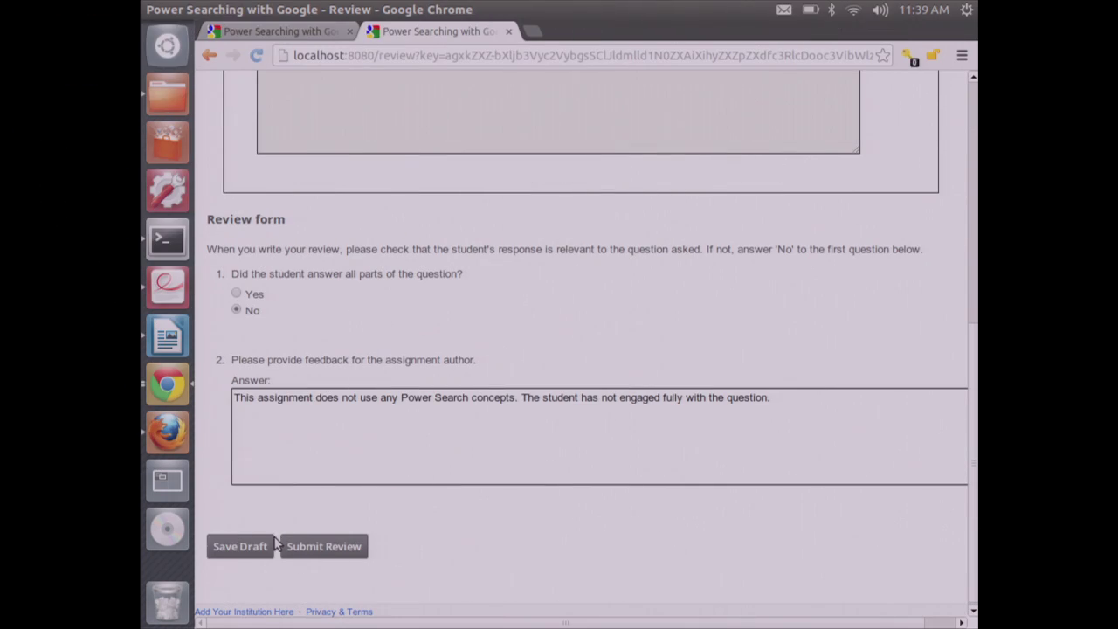
left_click(260, 547)
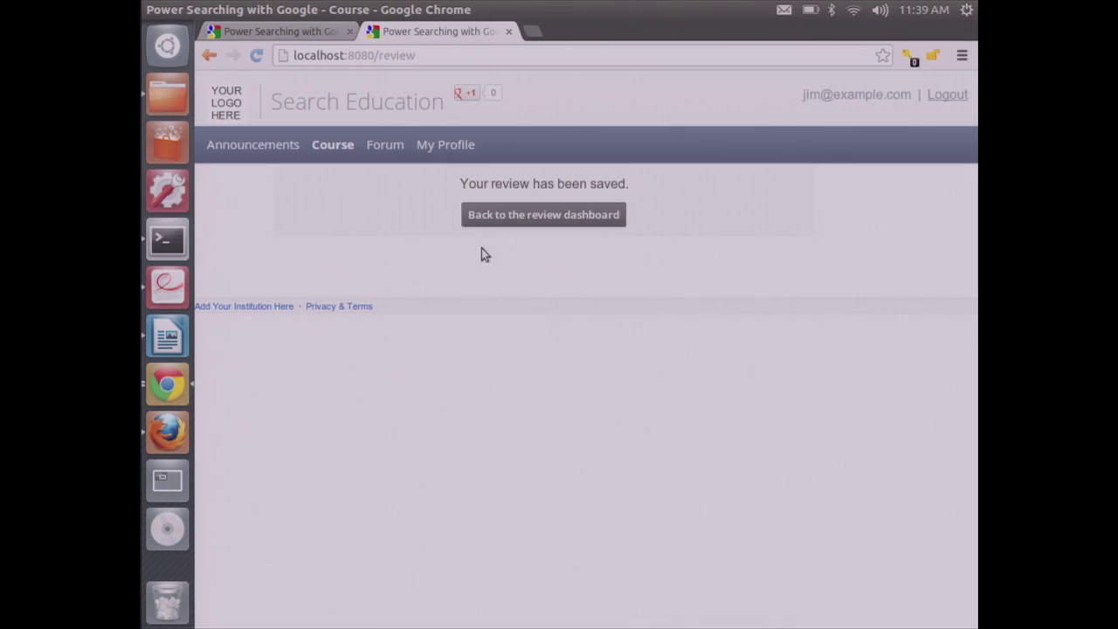
left_click(512, 218)
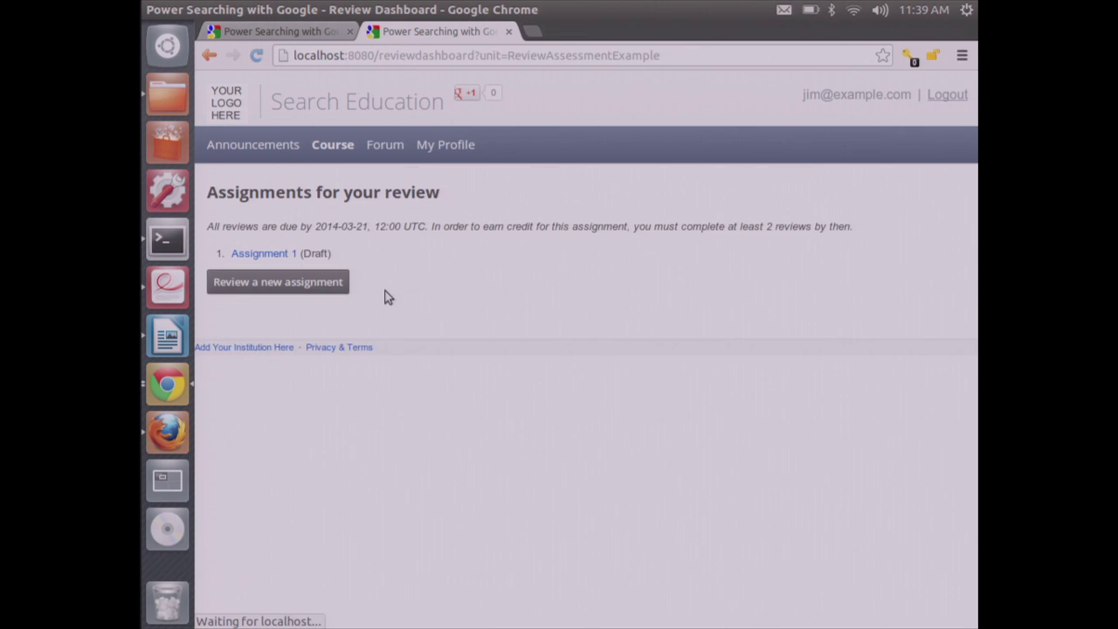
Submit a Yes review of another peer assignment, noting only two concepts were listed
left_click(293, 287)
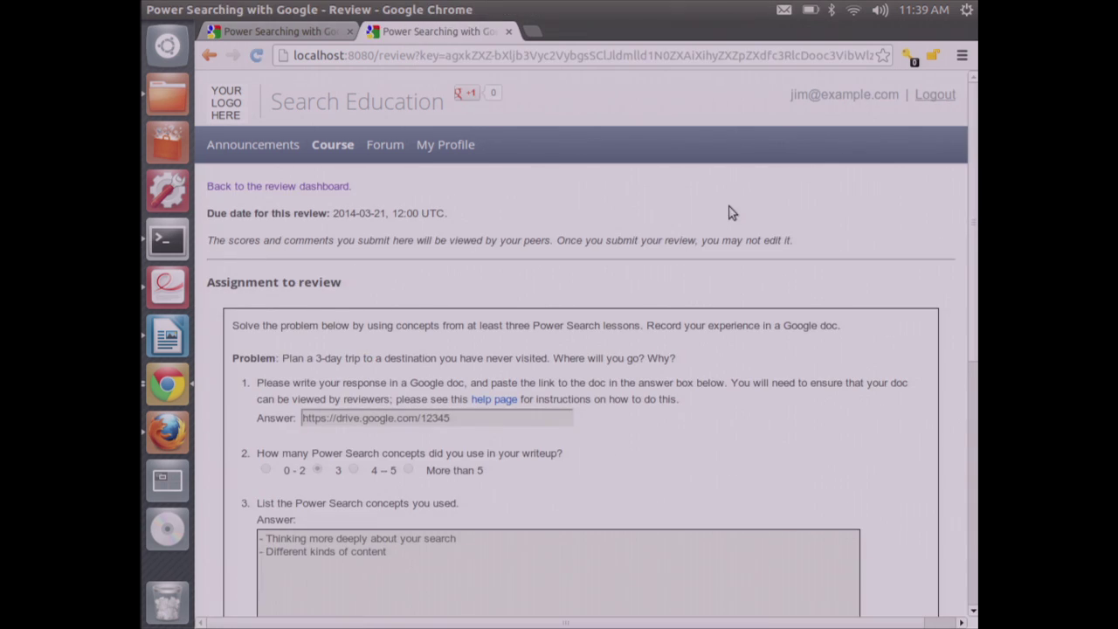
left_click_drag(968, 191, 975, 337)
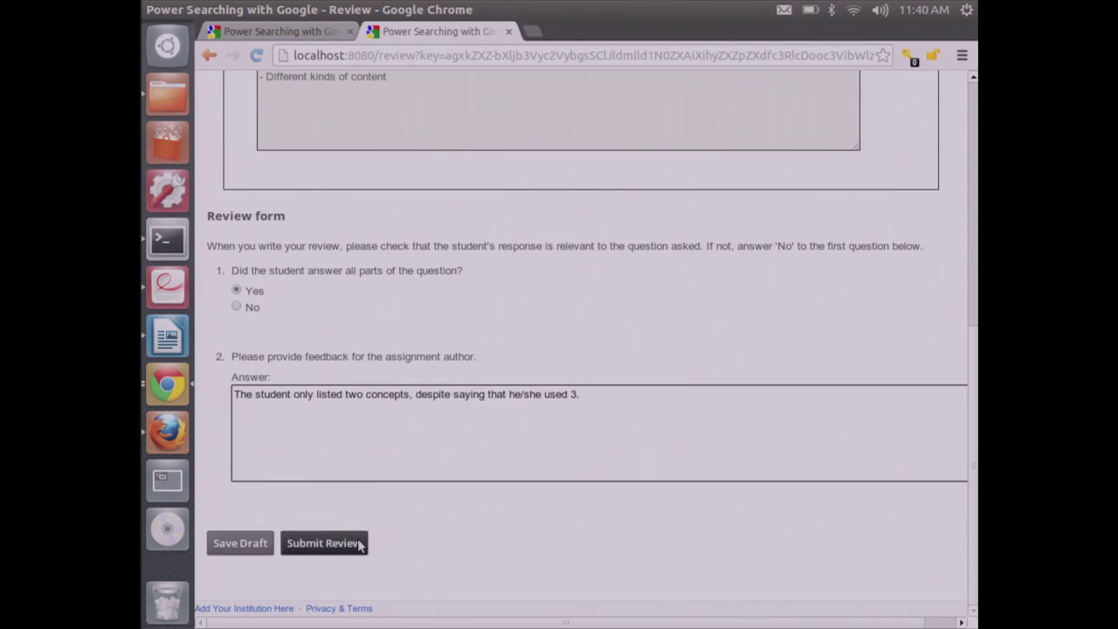
left_click(358, 543)
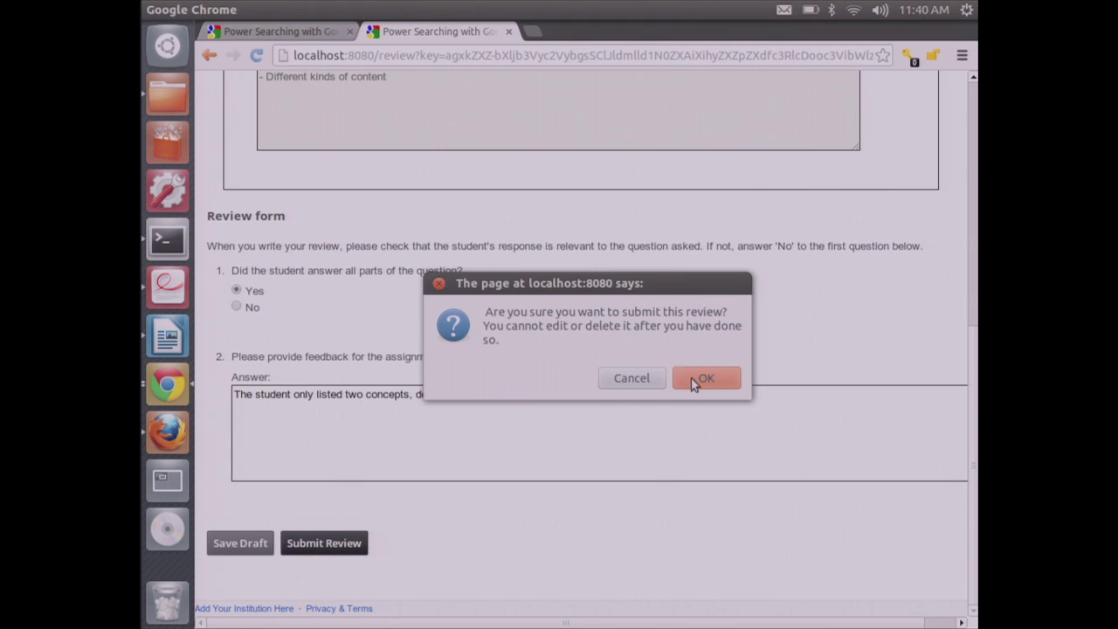
left_click(703, 379)
left_click(494, 220)
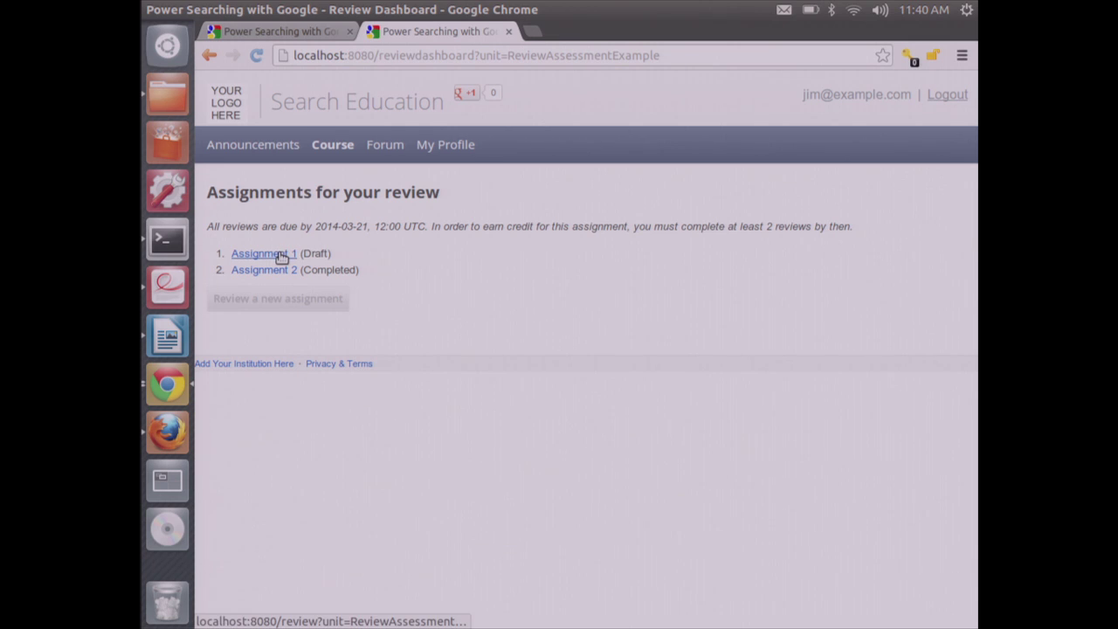
Submit the Assignment 1 draft review so it shows Completed, and highlight the 2-review requirement
left_click(282, 255)
left_click_drag(976, 255, 952, 544)
left_click(323, 543)
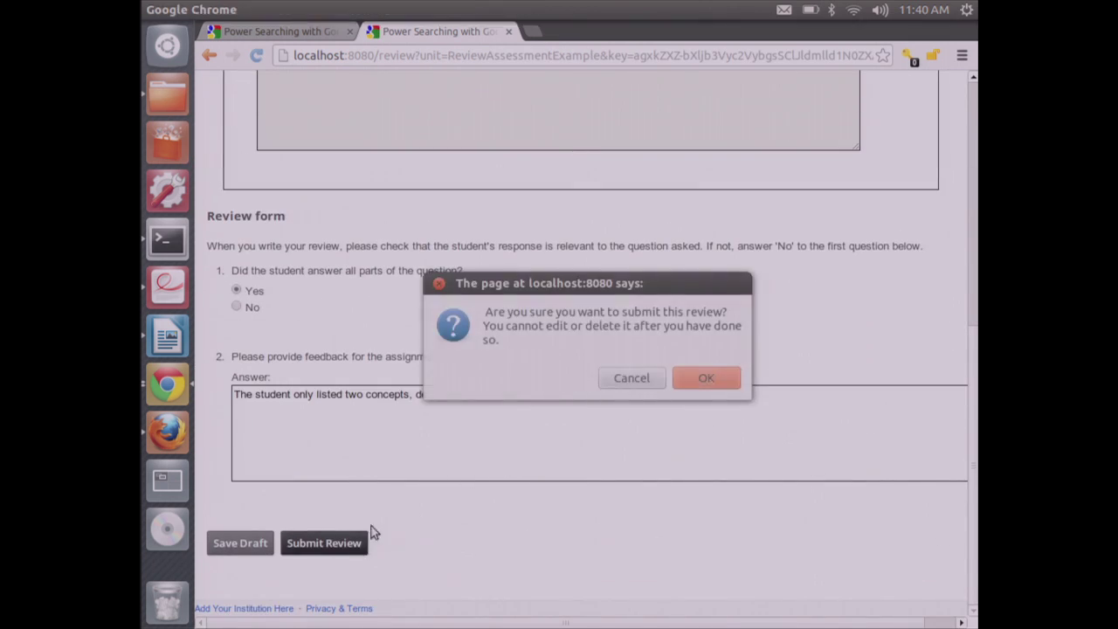
left_click(708, 378)
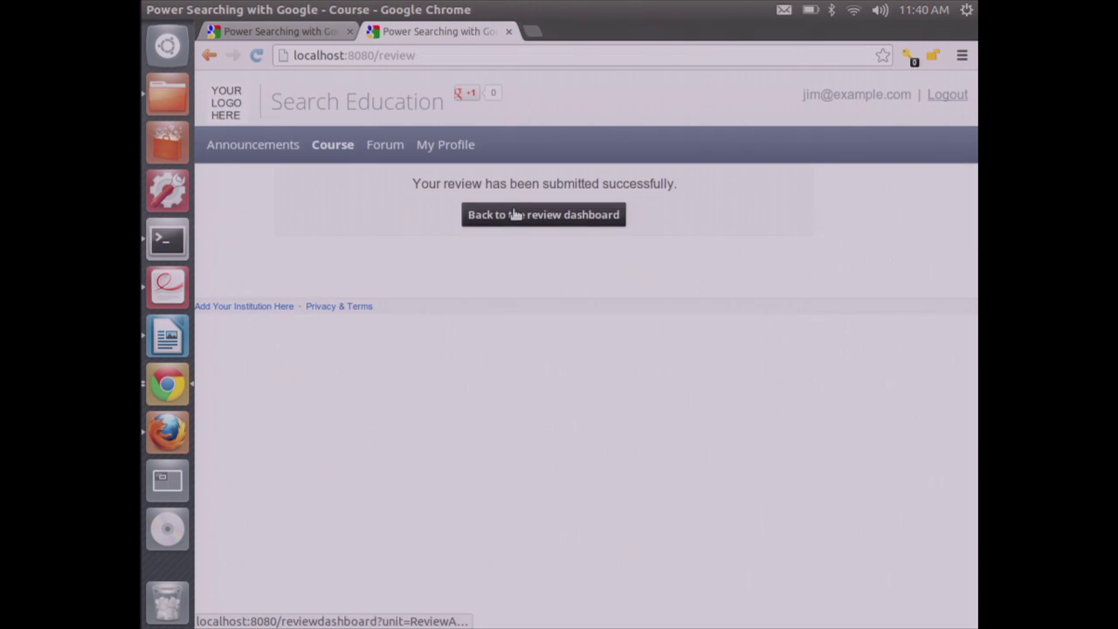
left_click(514, 216)
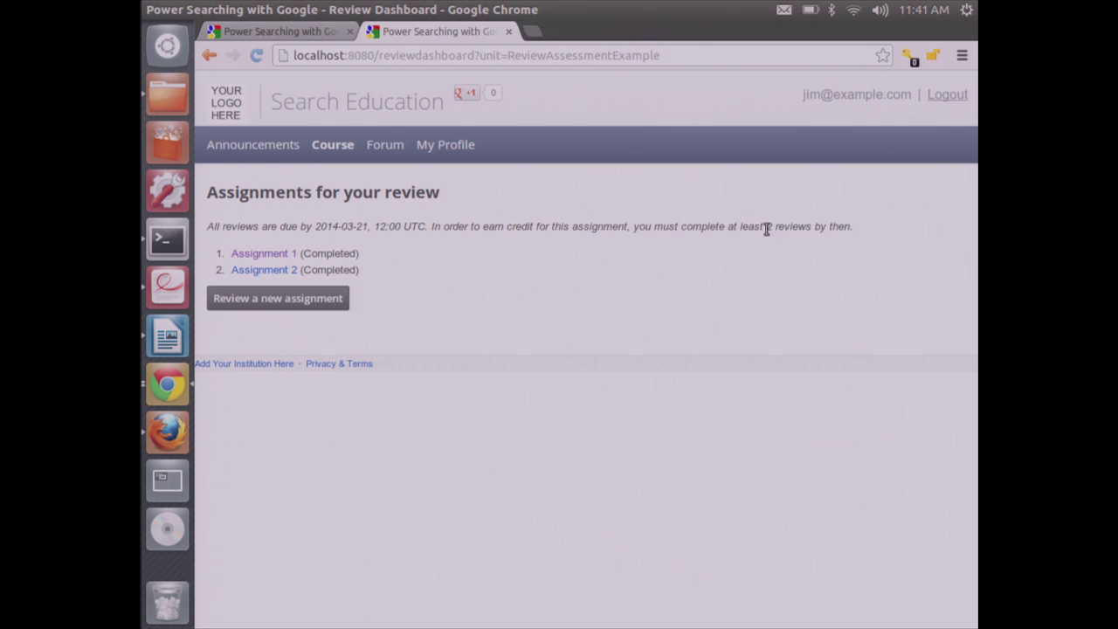
left_click_drag(765, 228, 812, 229)
left_click(795, 281)
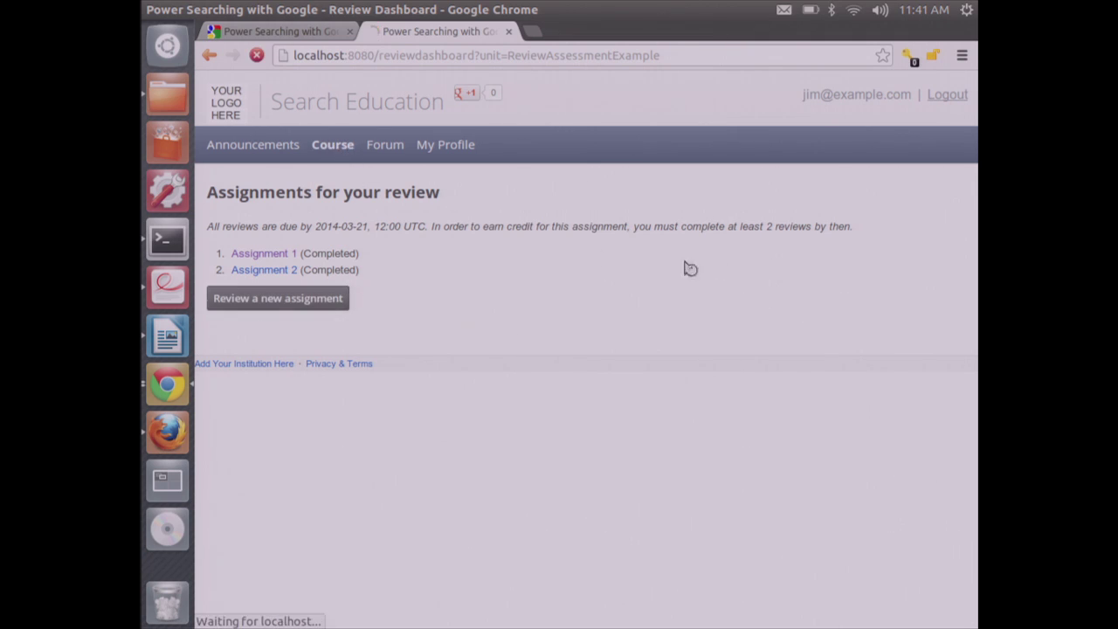
Open the Sample peer review assignment and scroll through the student's submitted answers
scroll(961, 429, "down", 5)
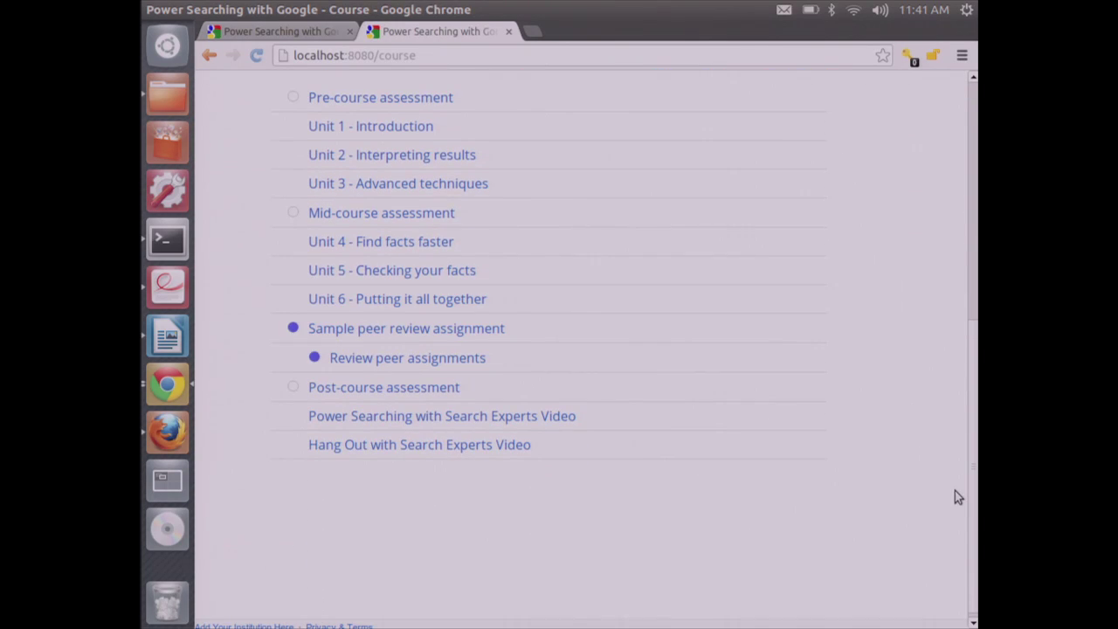
left_click(454, 328)
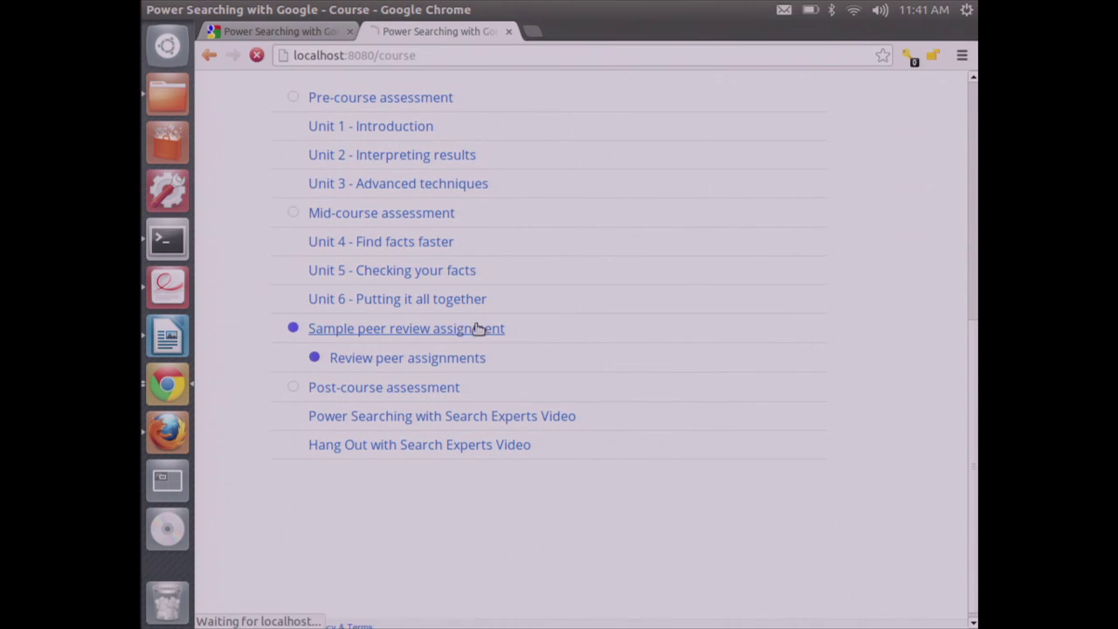
scroll(369, 442, "down", 3)
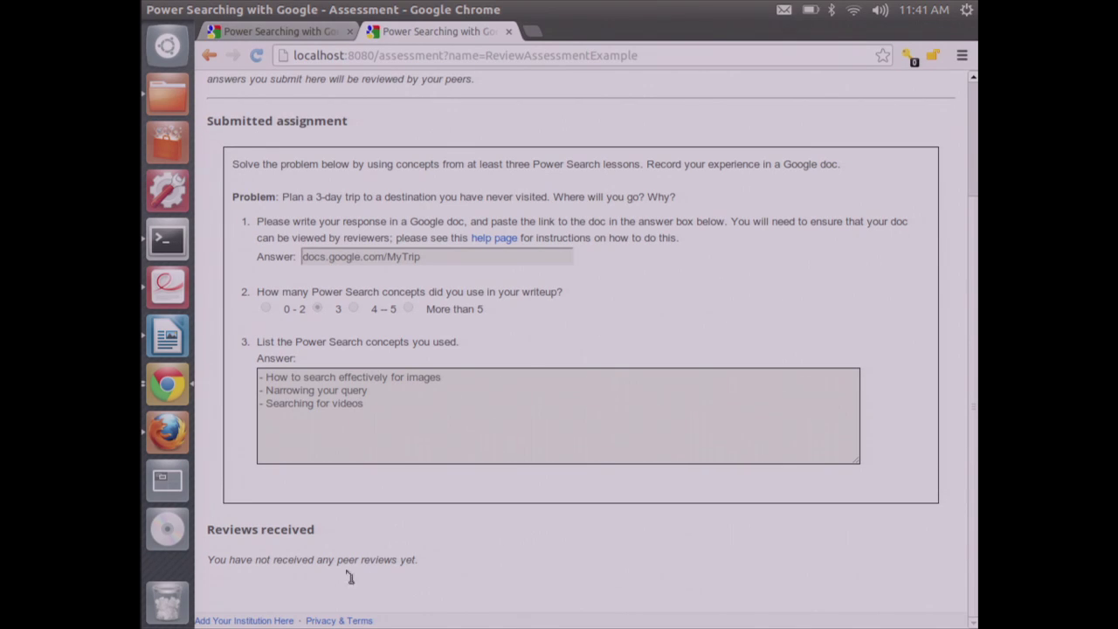
scroll(977, 531, "up", 5)
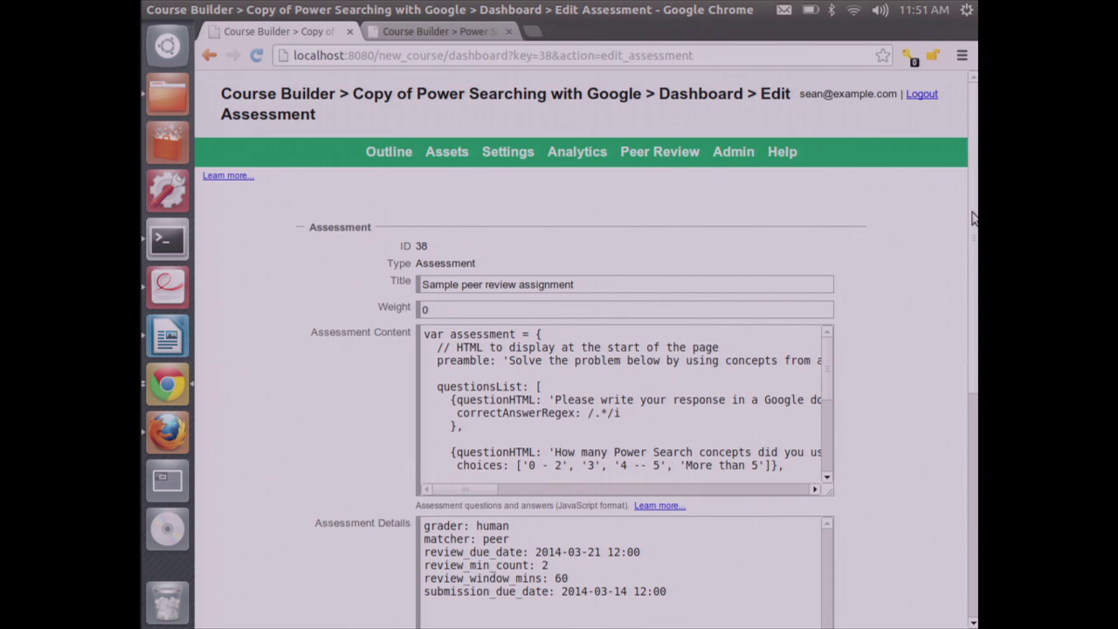
left_click_drag(974, 219, 974, 251)
scroll(970, 258, "down", 2)
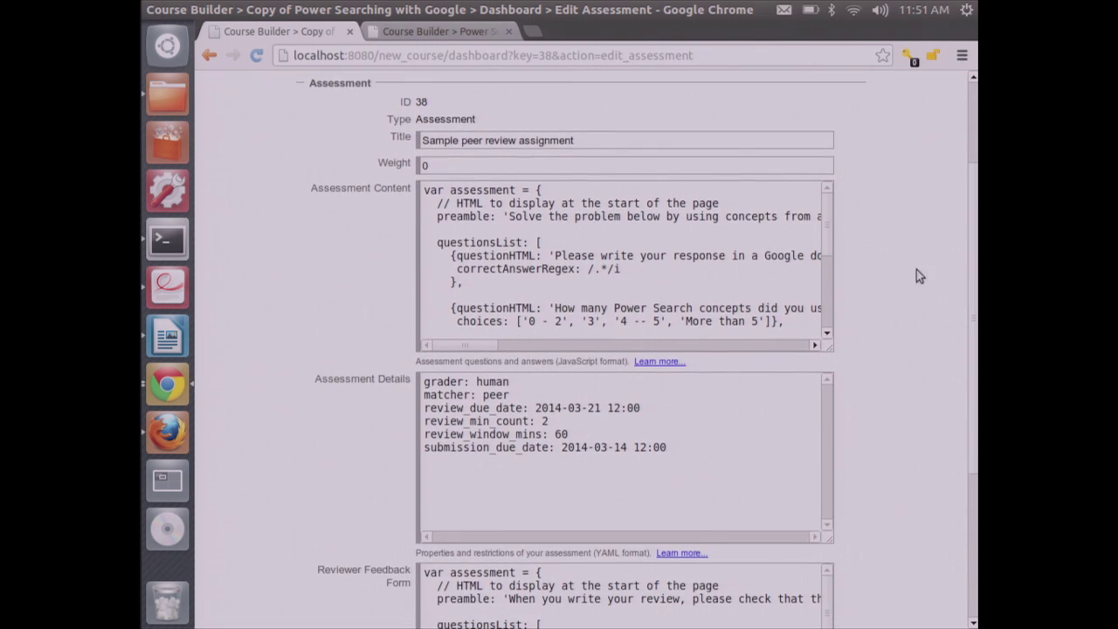
left_click_drag(828, 233, 830, 229)
left_click_drag(723, 474, 378, 386)
left_click(377, 386)
scroll(973, 415, "down", 3)
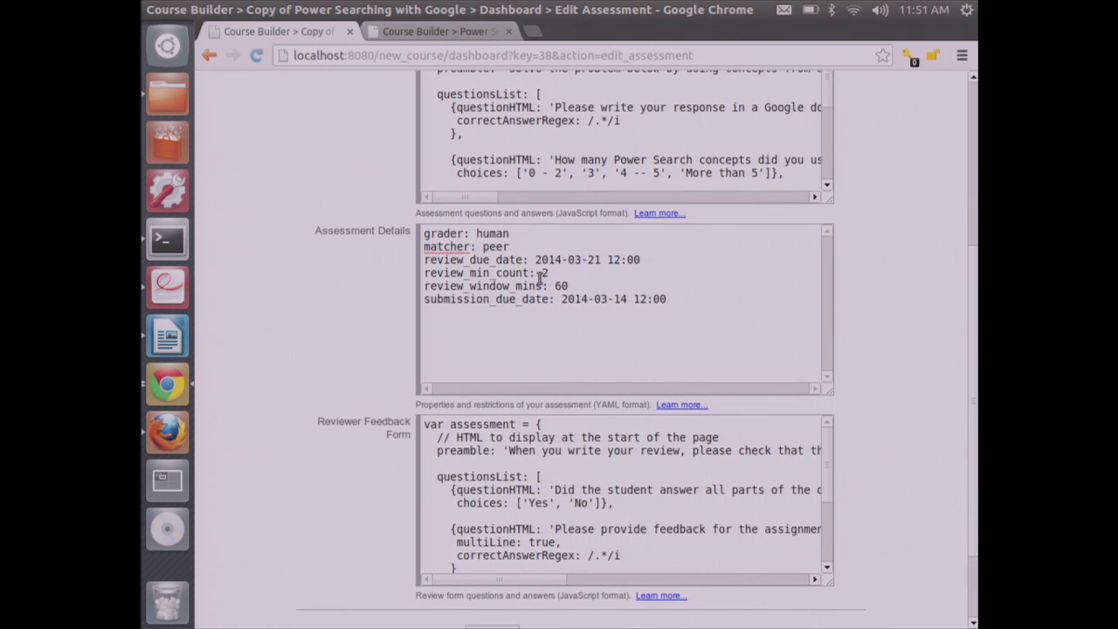
left_click(525, 233)
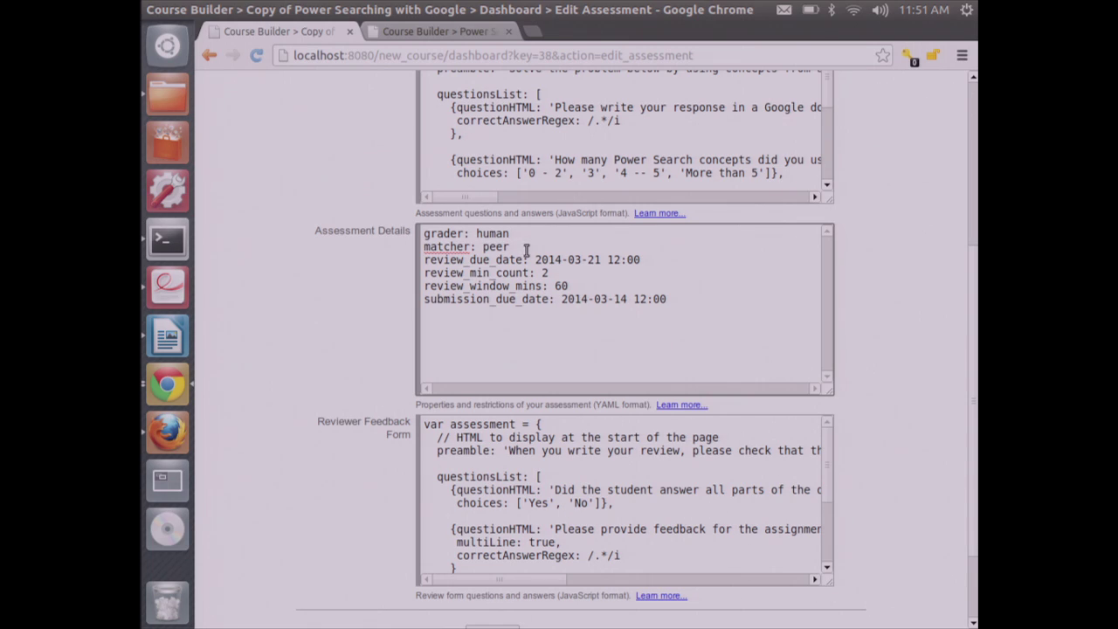
left_click(661, 260)
left_click(622, 283)
double_click(561, 287)
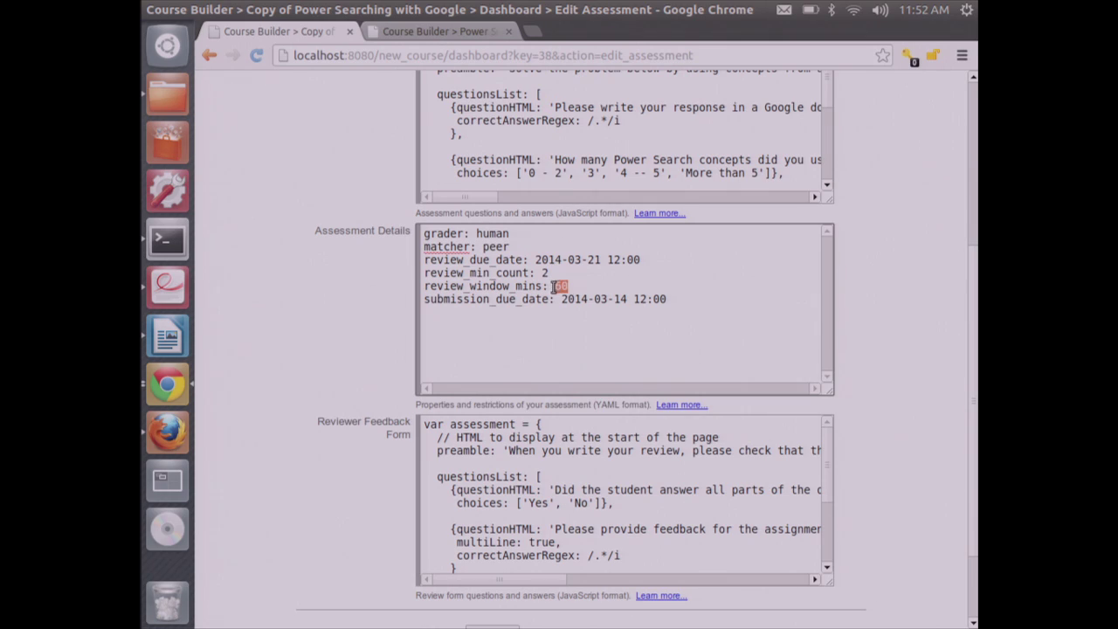
left_click(634, 290)
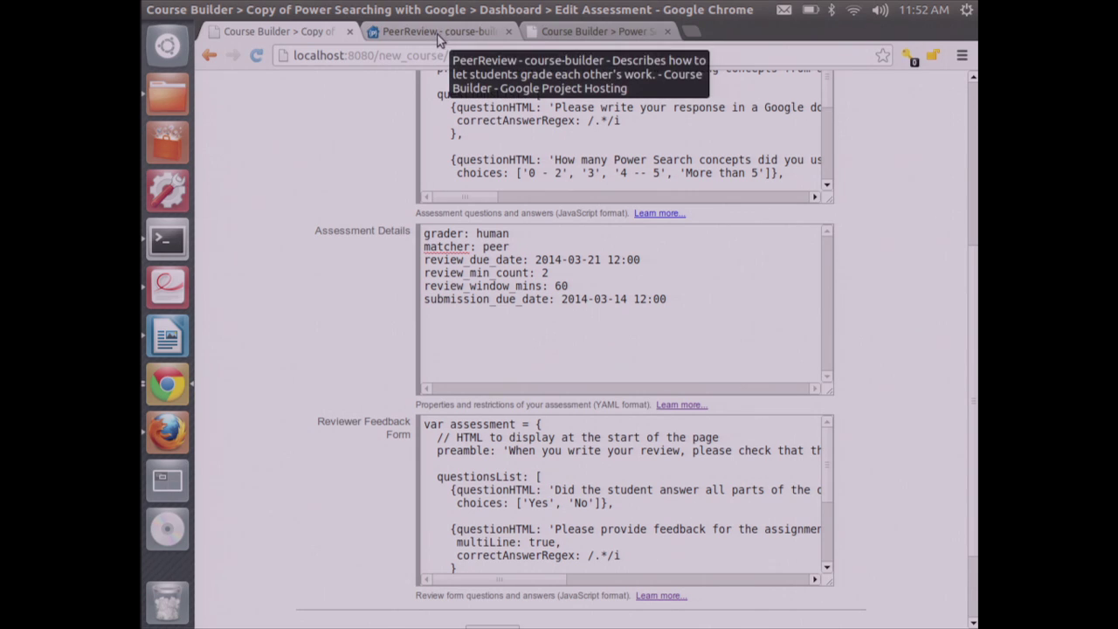
left_click(439, 33)
left_click_drag(977, 200, 969, 568)
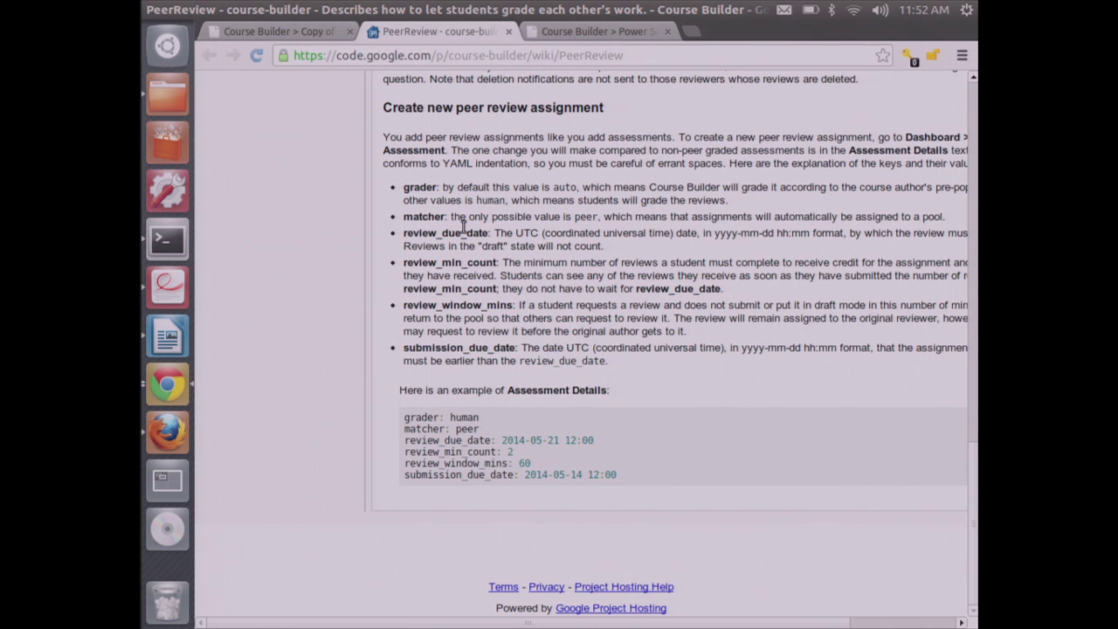
left_click(272, 30)
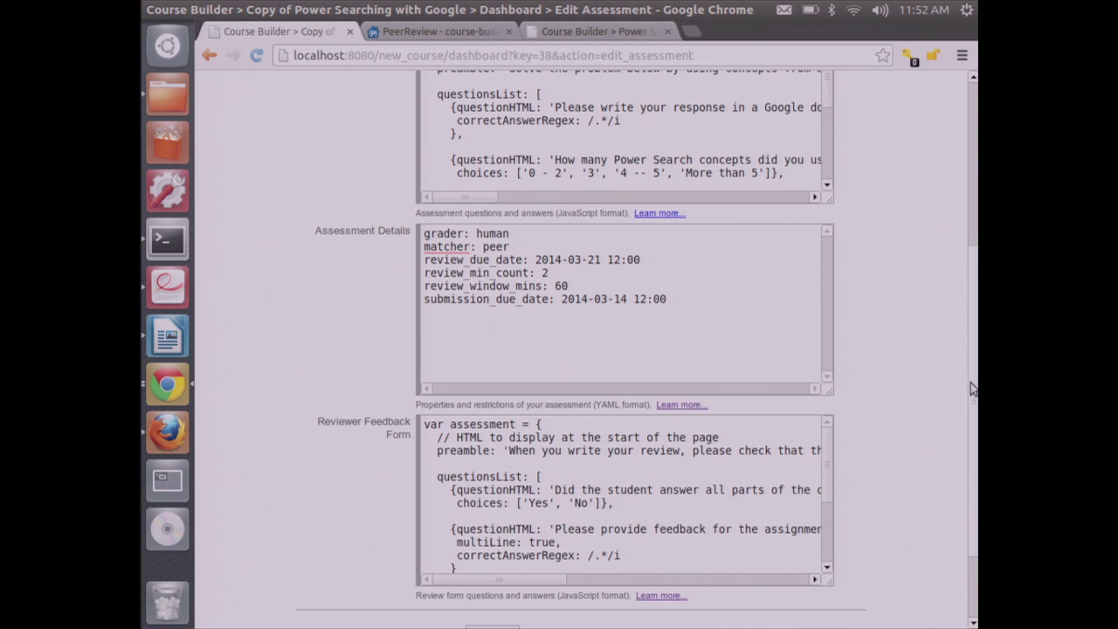
Scroll to the Save/Close buttons, then show the Analytics dashboard with peer review statistics
left_click_drag(973, 389, 967, 460)
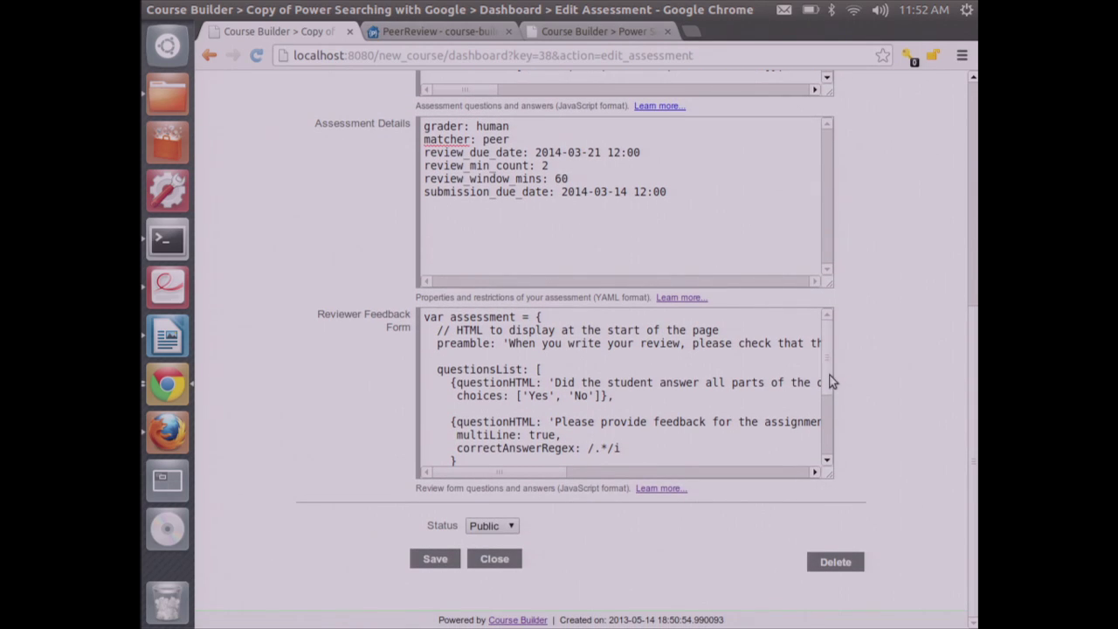
left_click_drag(827, 372, 816, 367)
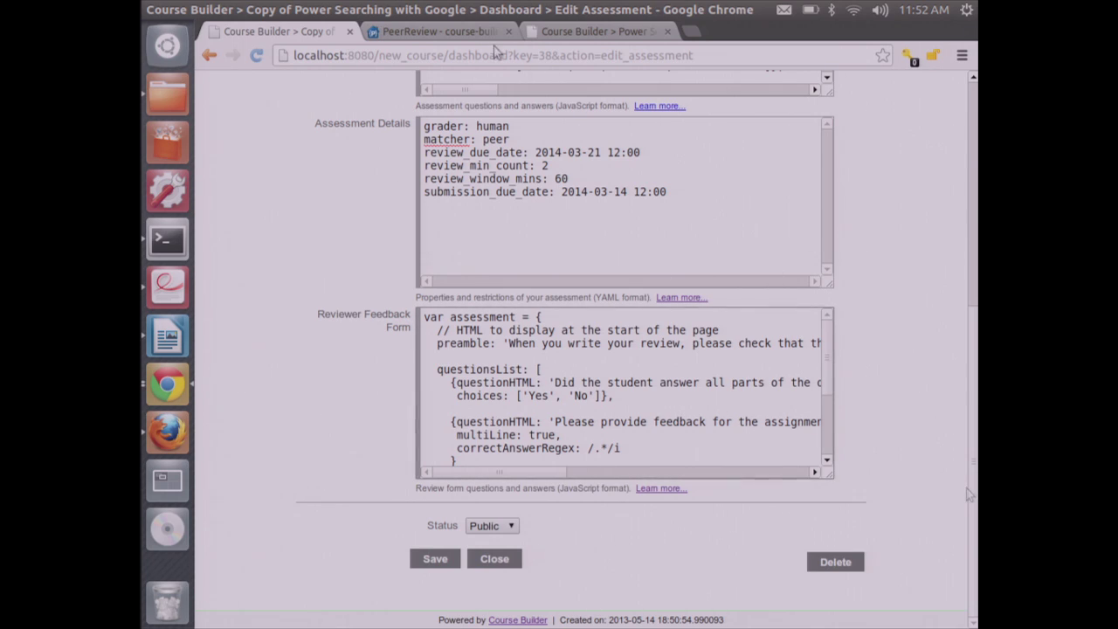
left_click(552, 35)
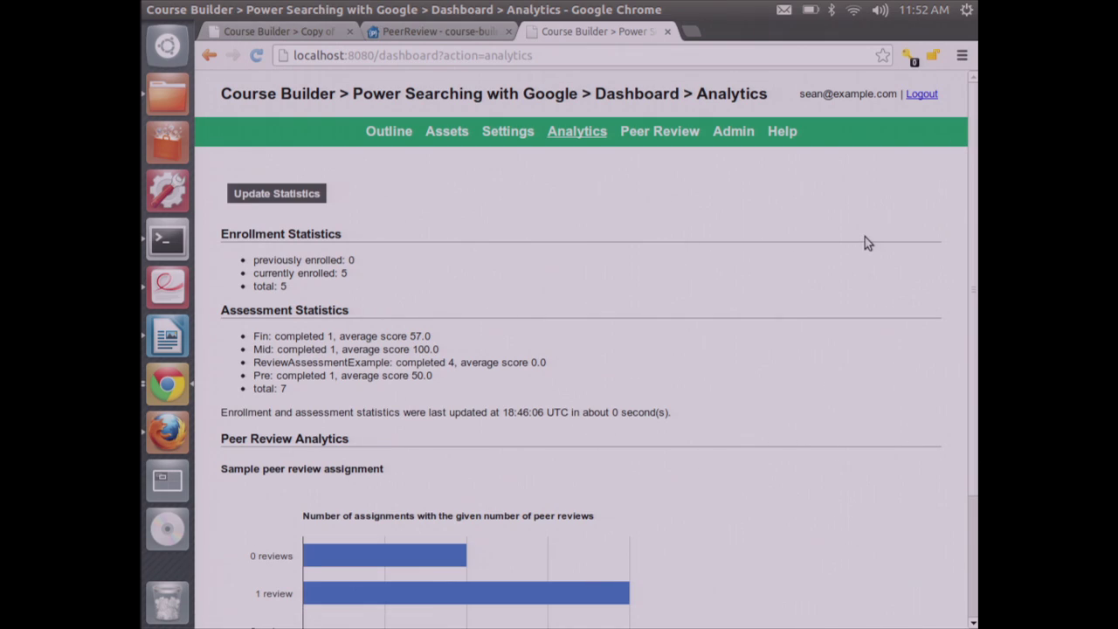
Reload the Analytics page and read the bars of the peer review chart
left_click(600, 131)
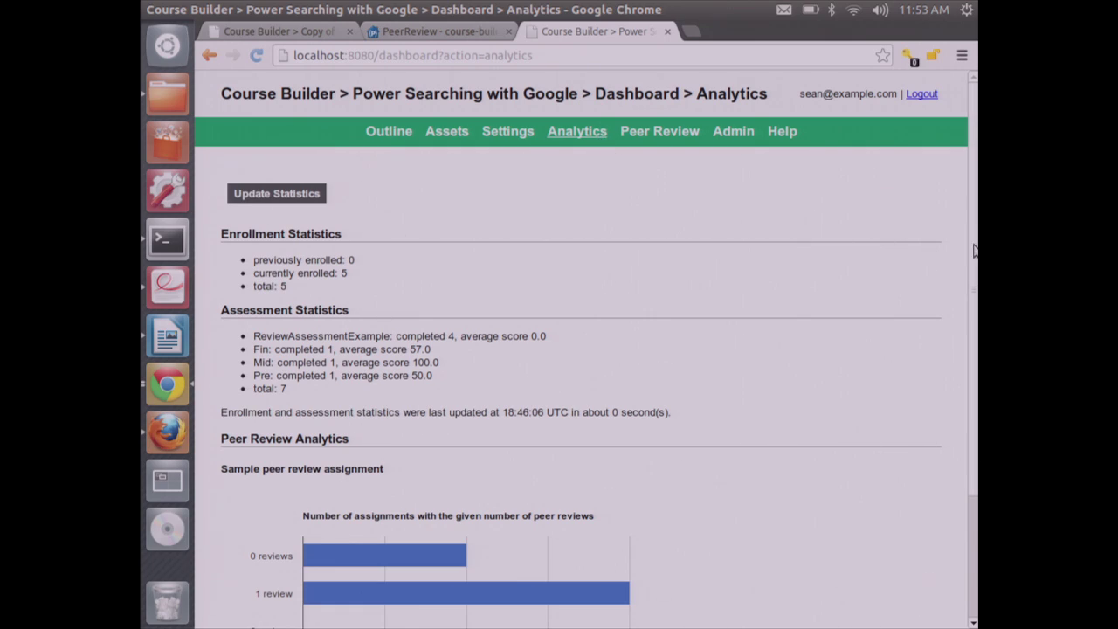
scroll(976, 319, "down", 2)
scroll(976, 319, "down", 2)
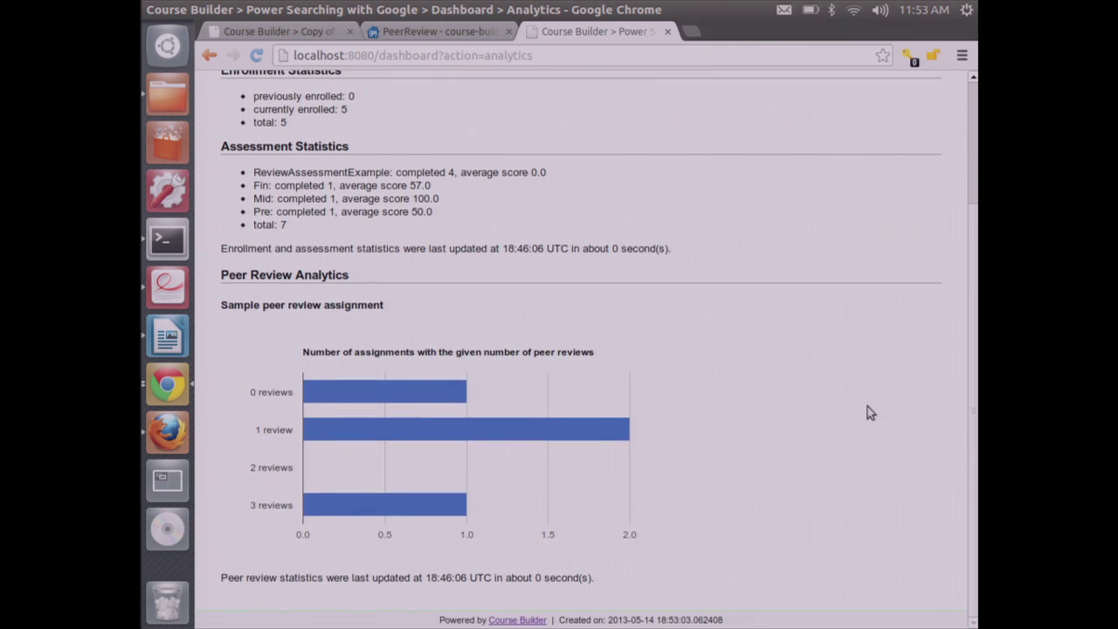
mouse_move(464, 395)
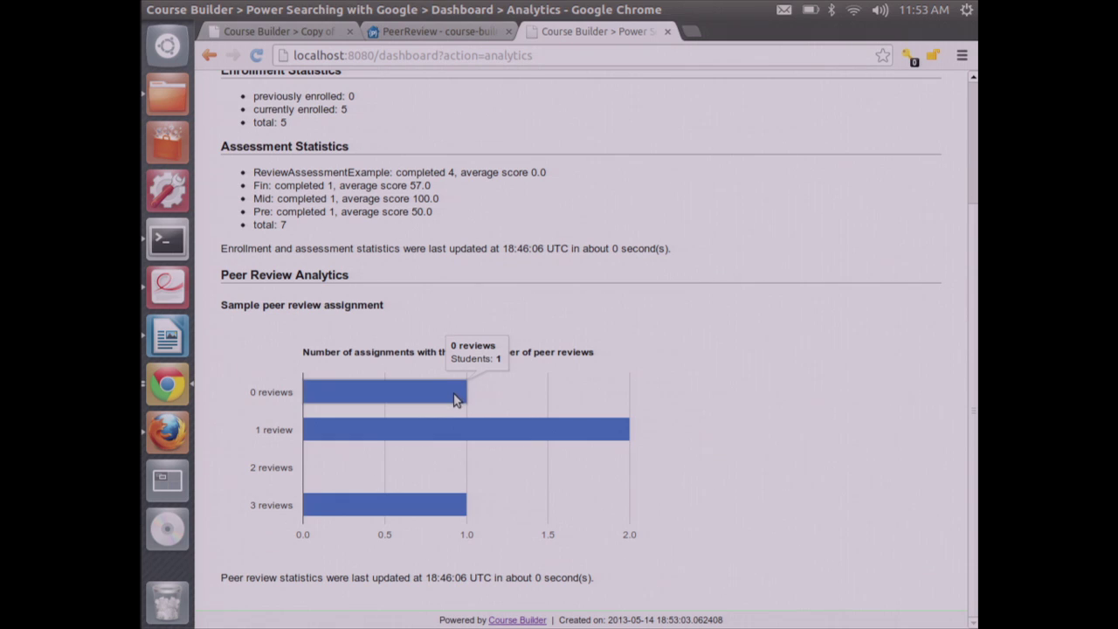
mouse_move(467, 443)
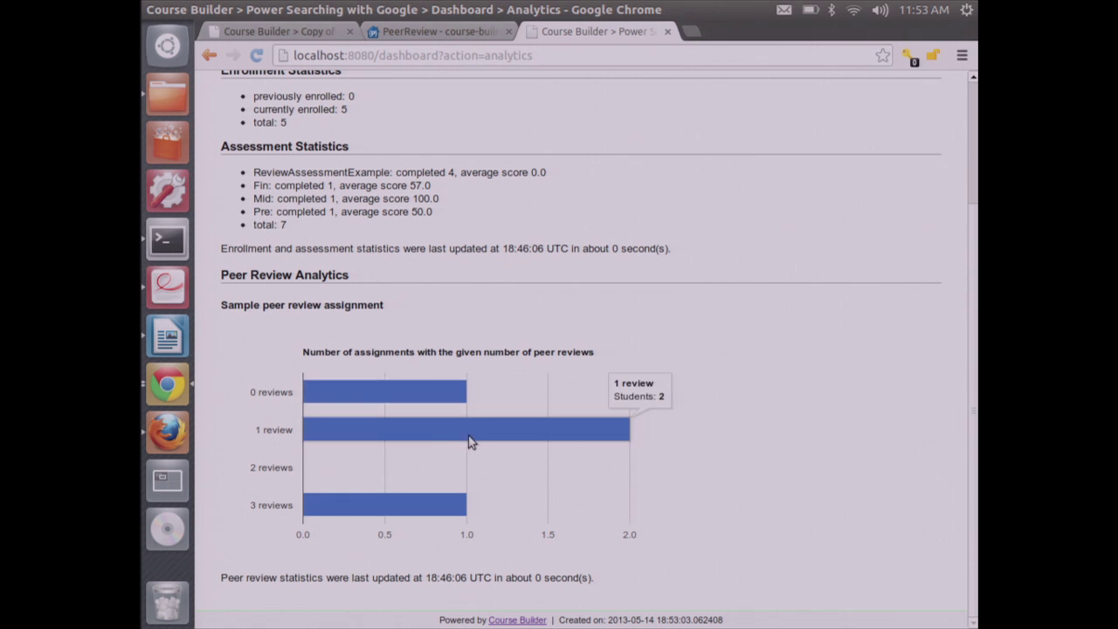
scroll(469, 441, "up", 4)
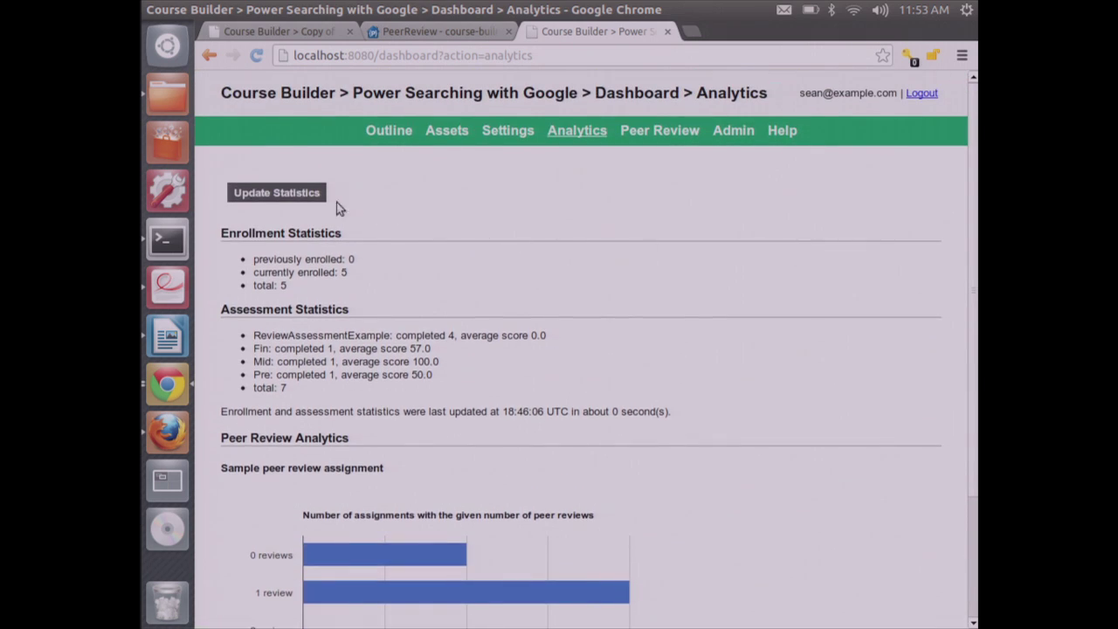
Refresh the statistics and confirm the counts: two students 0 reviews, two 1, one 3
left_click(297, 194)
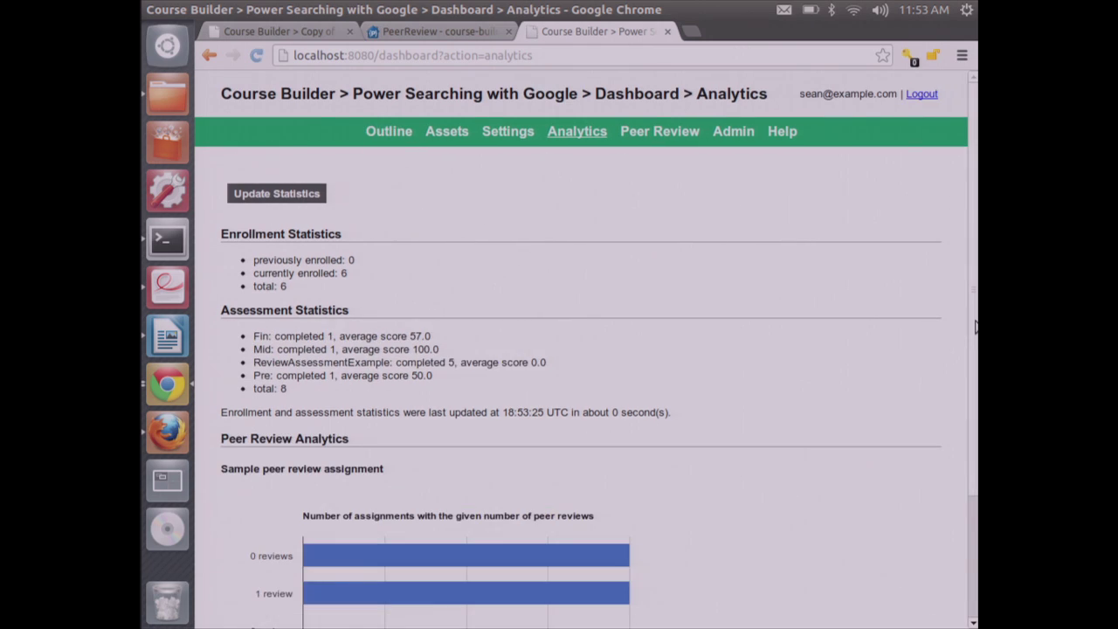
scroll(976, 325, "down", 4)
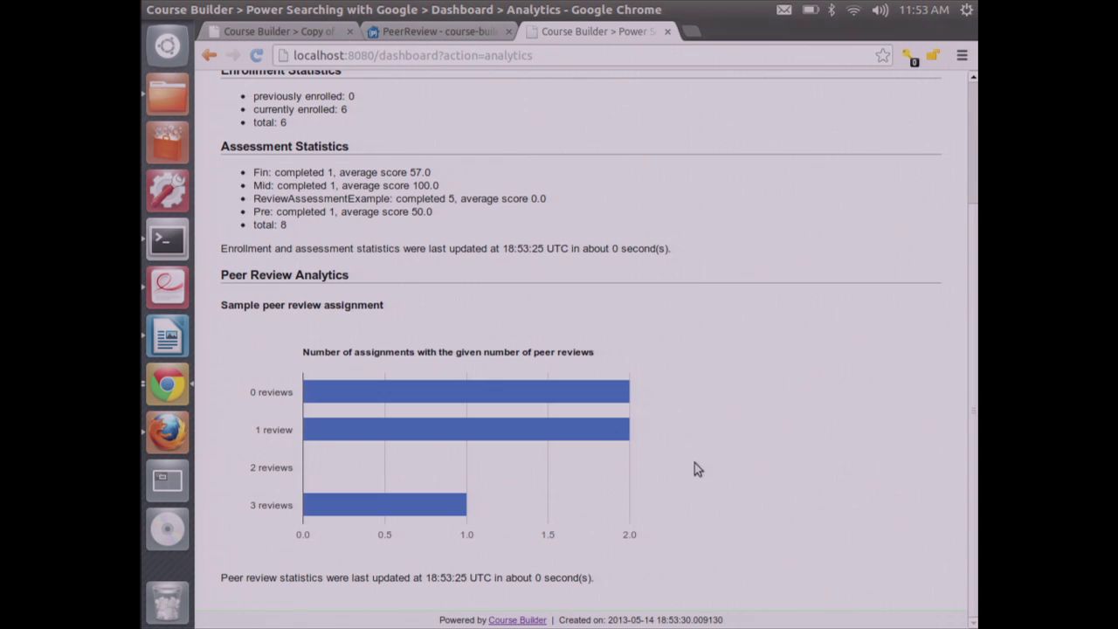
mouse_move(574, 402)
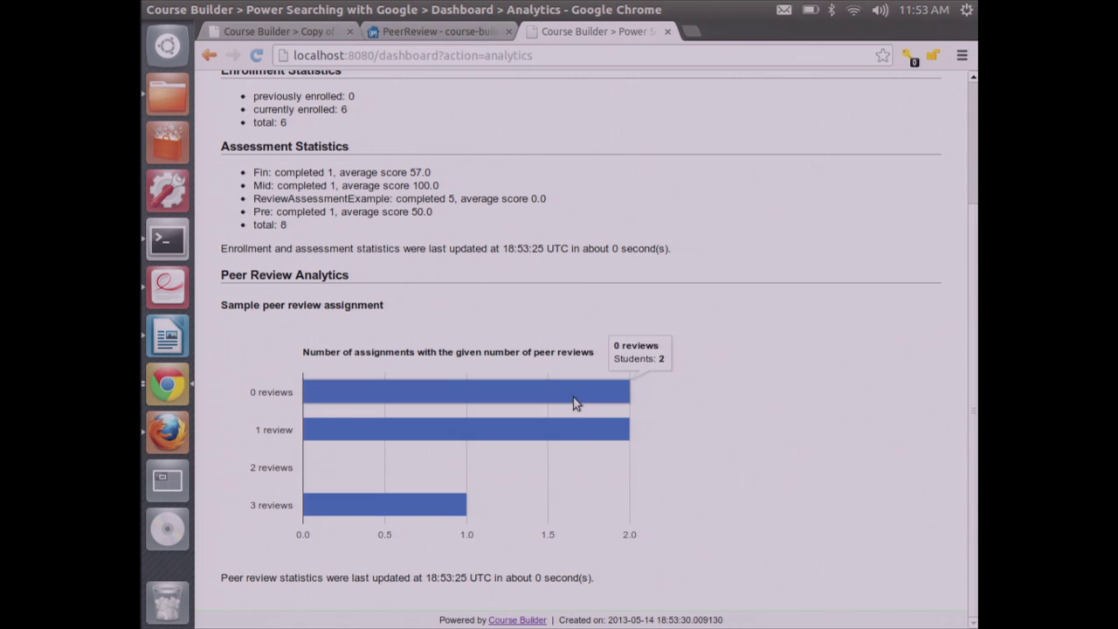
mouse_move(574, 421)
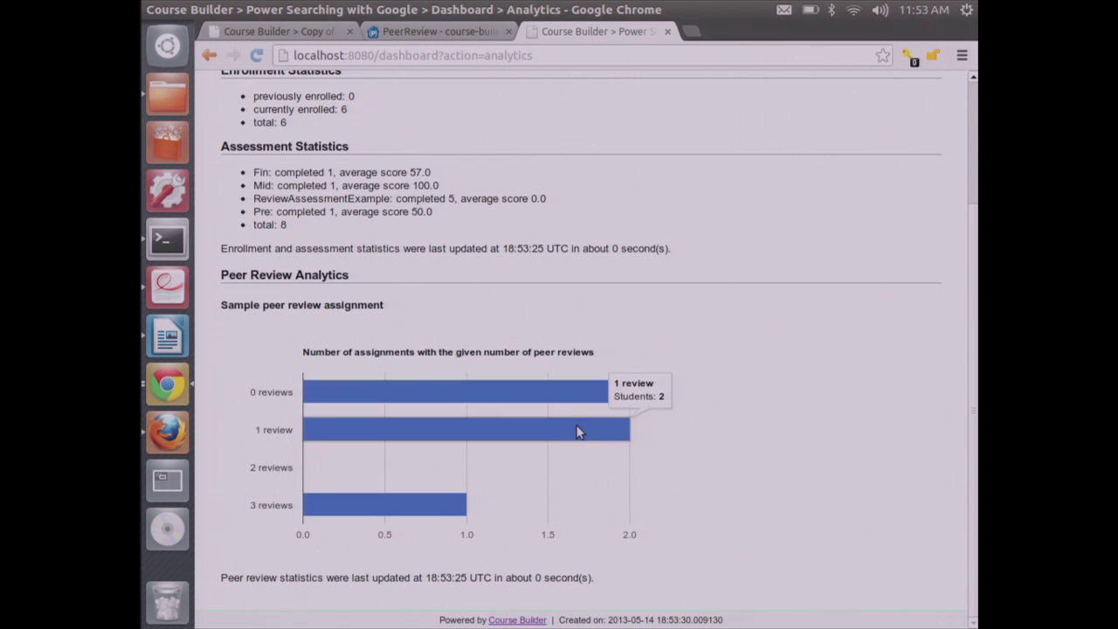
mouse_move(445, 512)
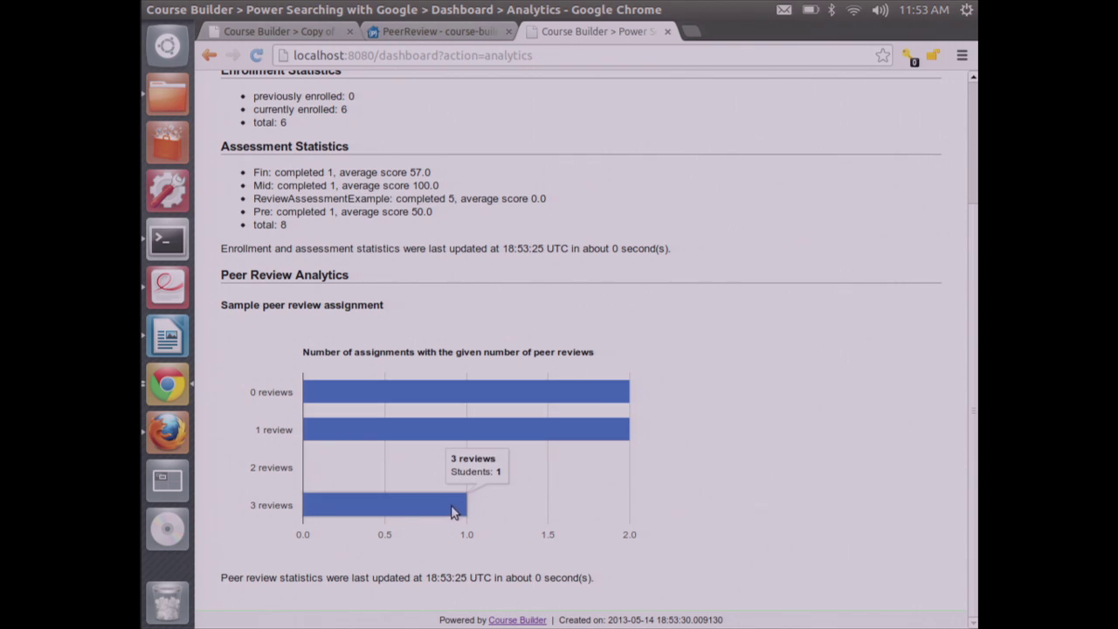
scroll(975, 423, "up", 3)
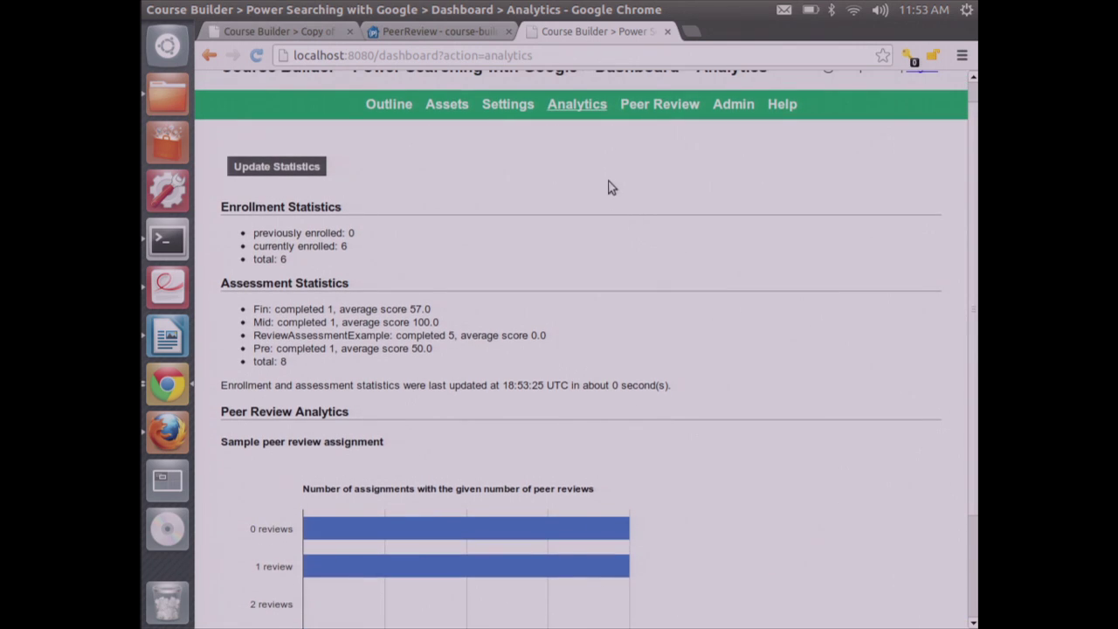
left_click(644, 110)
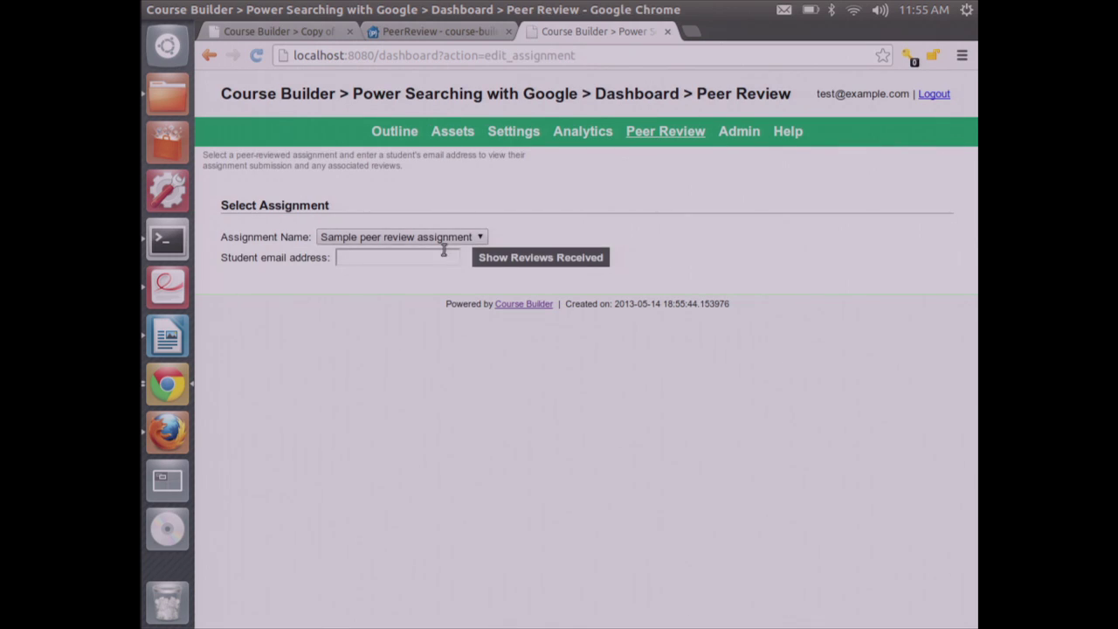
Look up the student by e-mail and show their submission with its Feedback Received
left_click(444, 254)
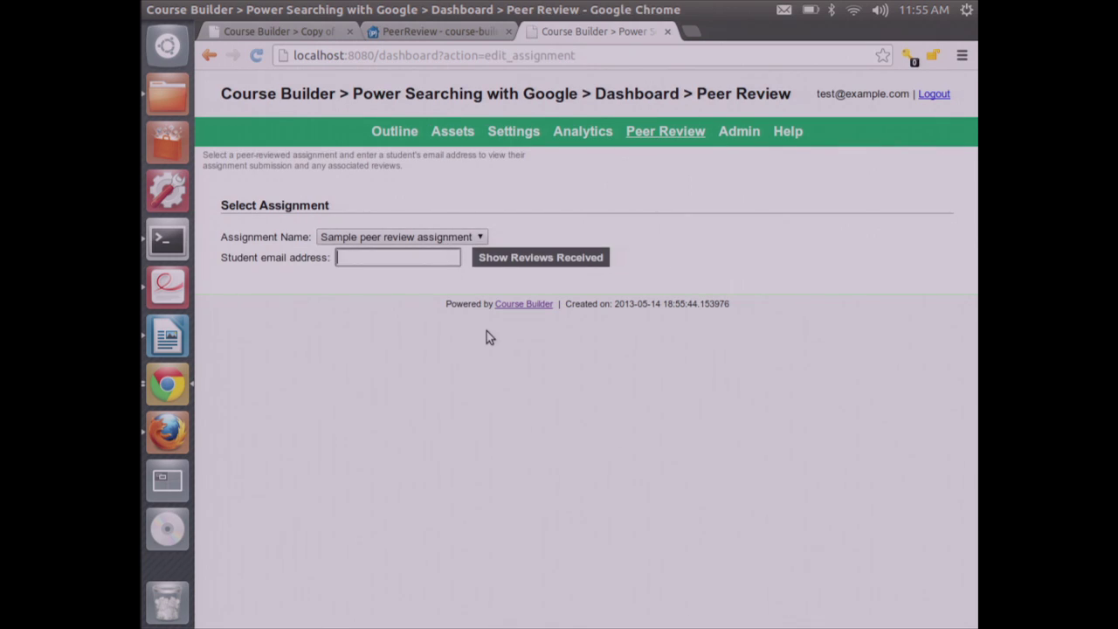
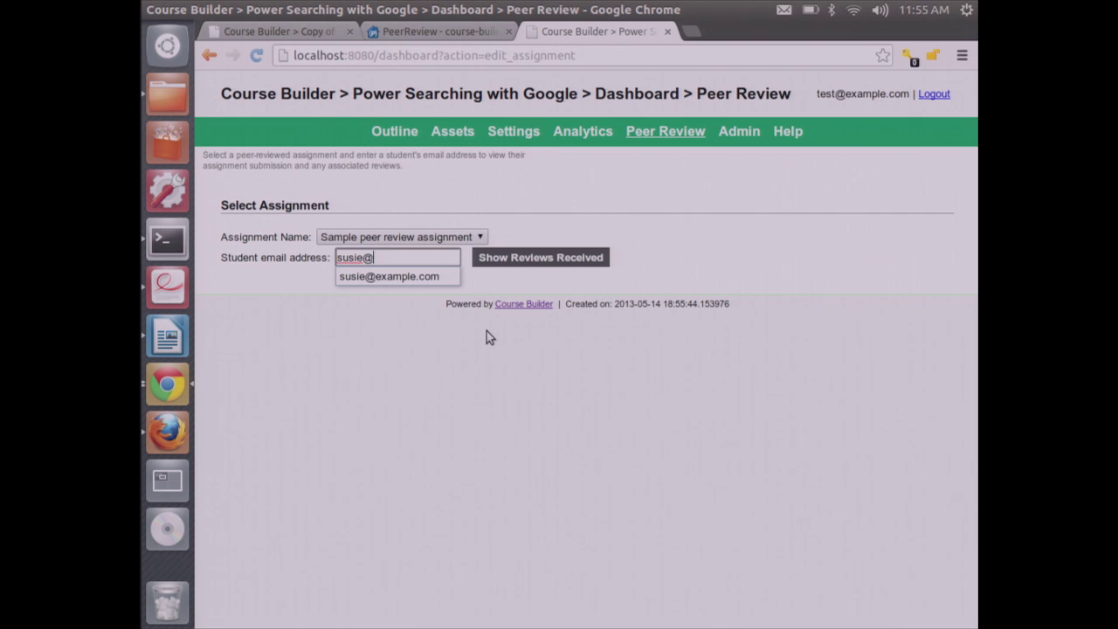
key("Down")
key("Return")
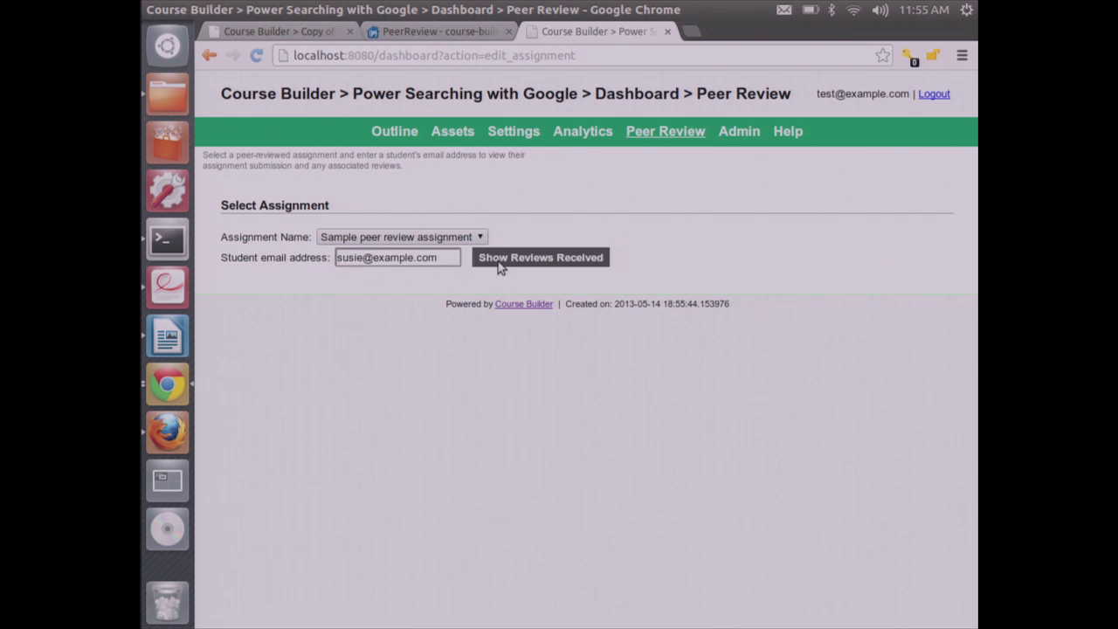
left_click(501, 259)
scroll(974, 250, "down", 2)
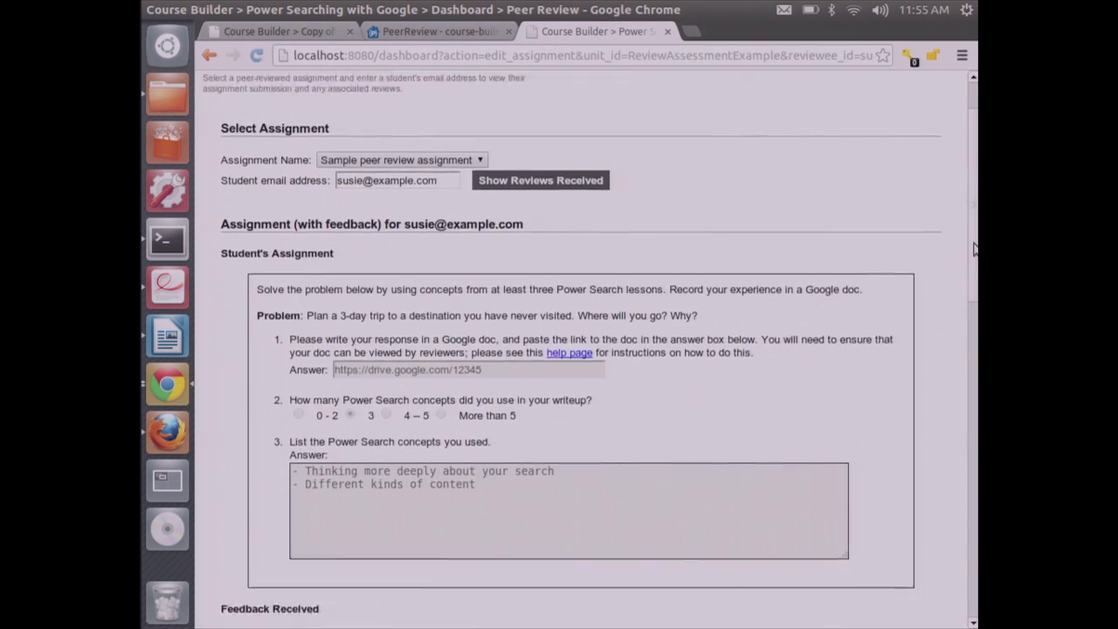
left_click_drag(974, 250, 958, 373)
Add a reviewer by e-mail, then confirm Review 4 appears as Draft
left_click(407, 261)
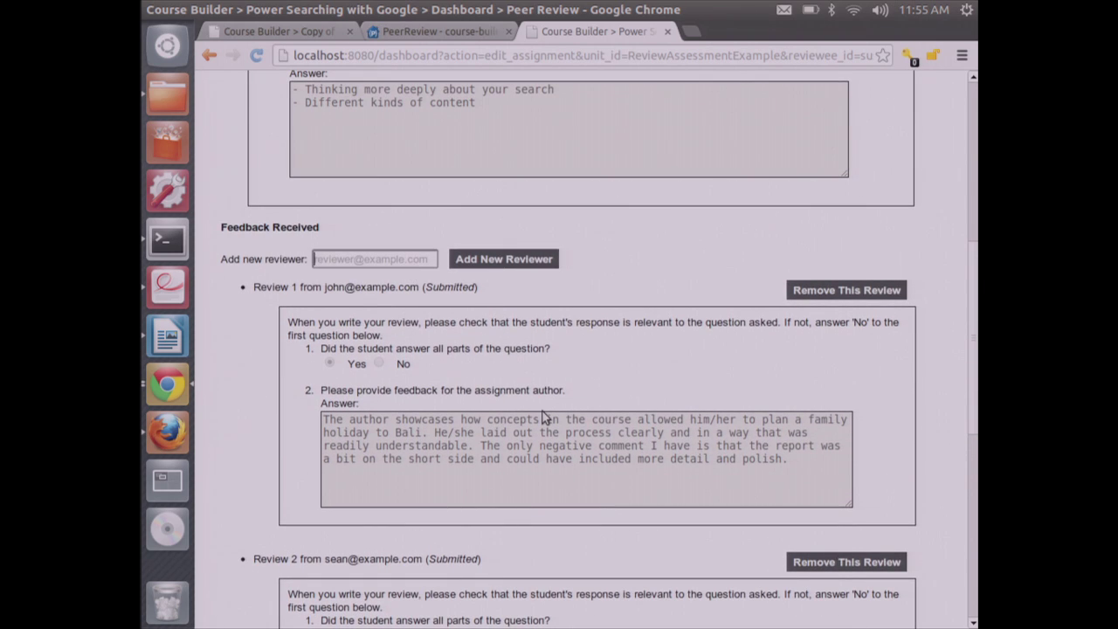
type("mark@e")
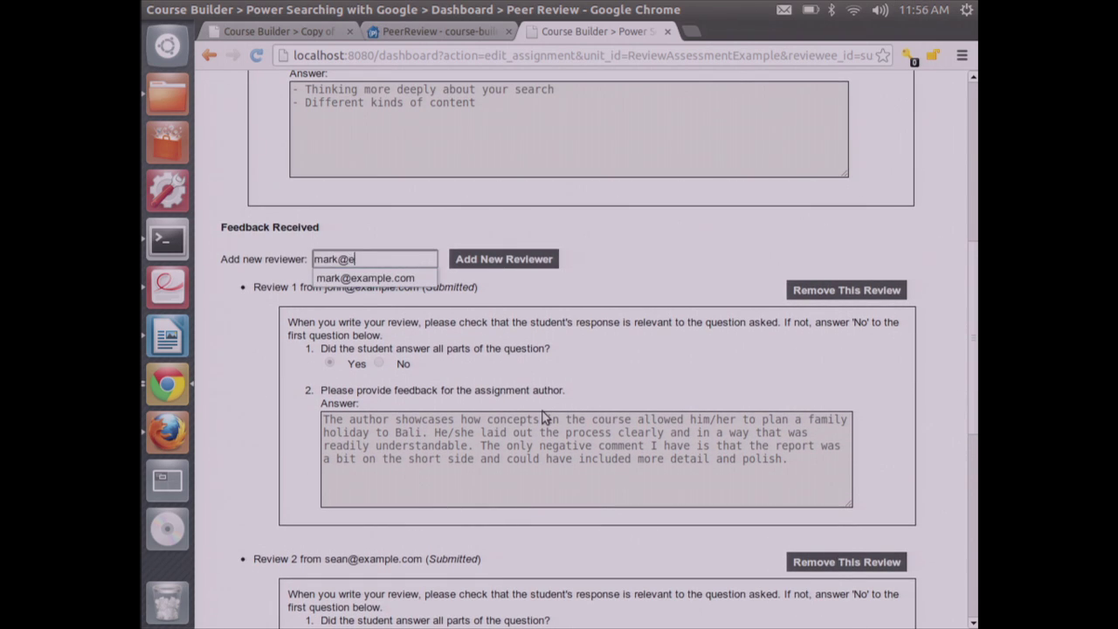
type("xample.com")
left_click(505, 267)
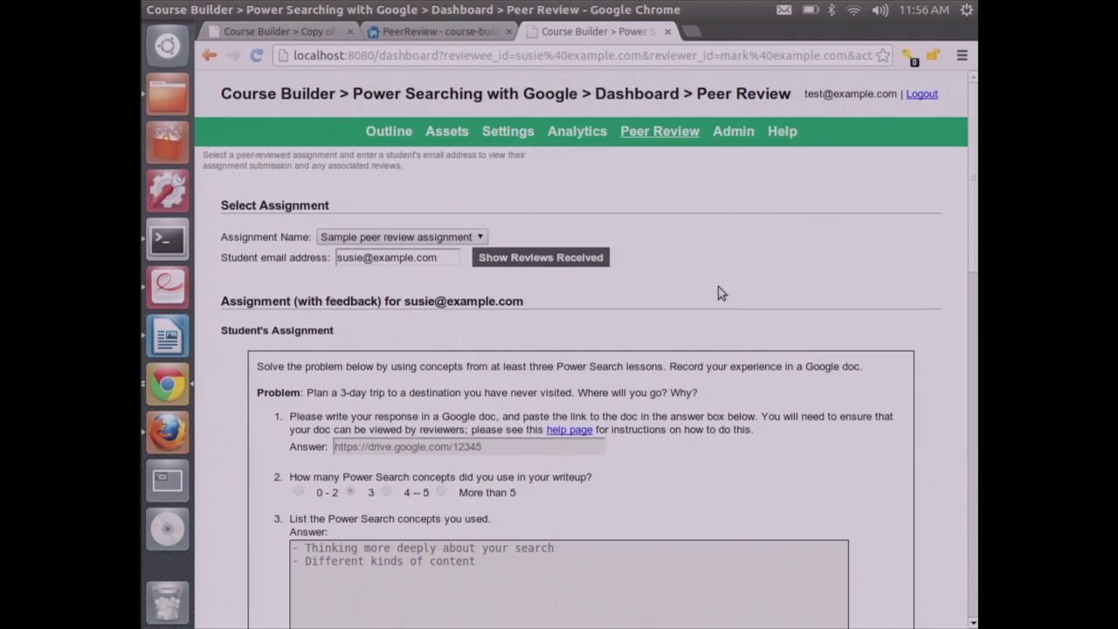
left_click_drag(973, 175, 965, 582)
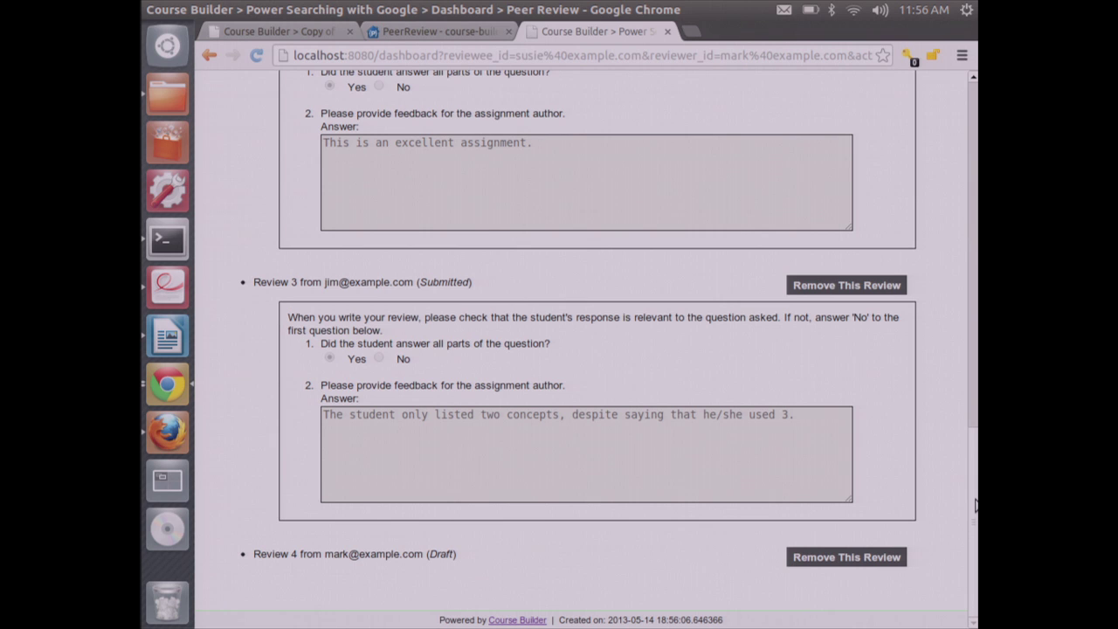
left_click_drag(971, 518, 949, 510)
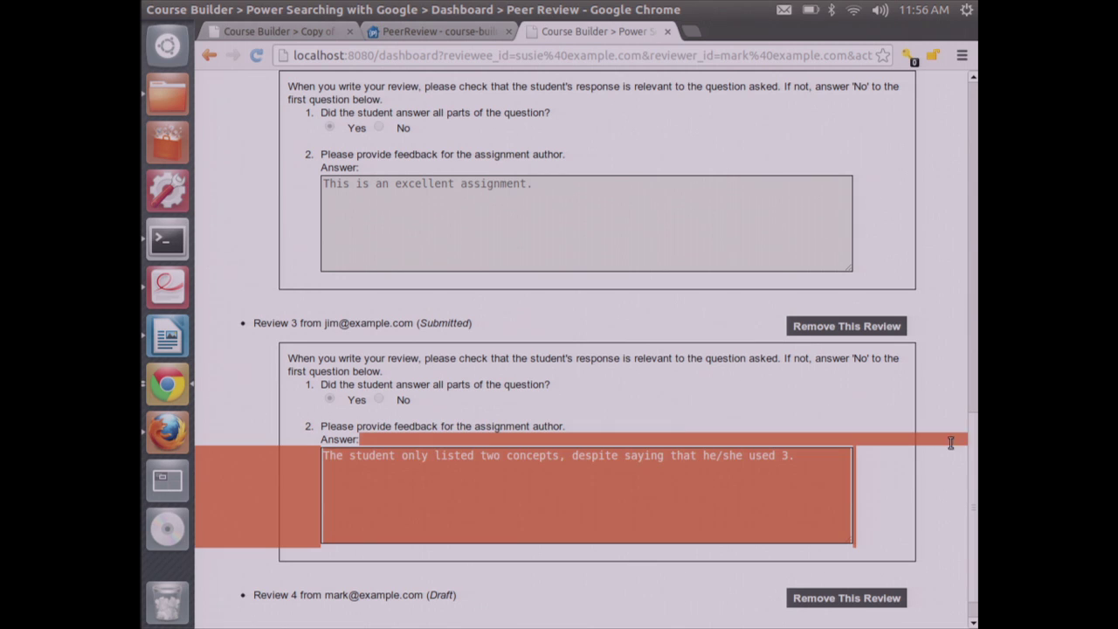
left_click_drag(974, 456, 969, 416)
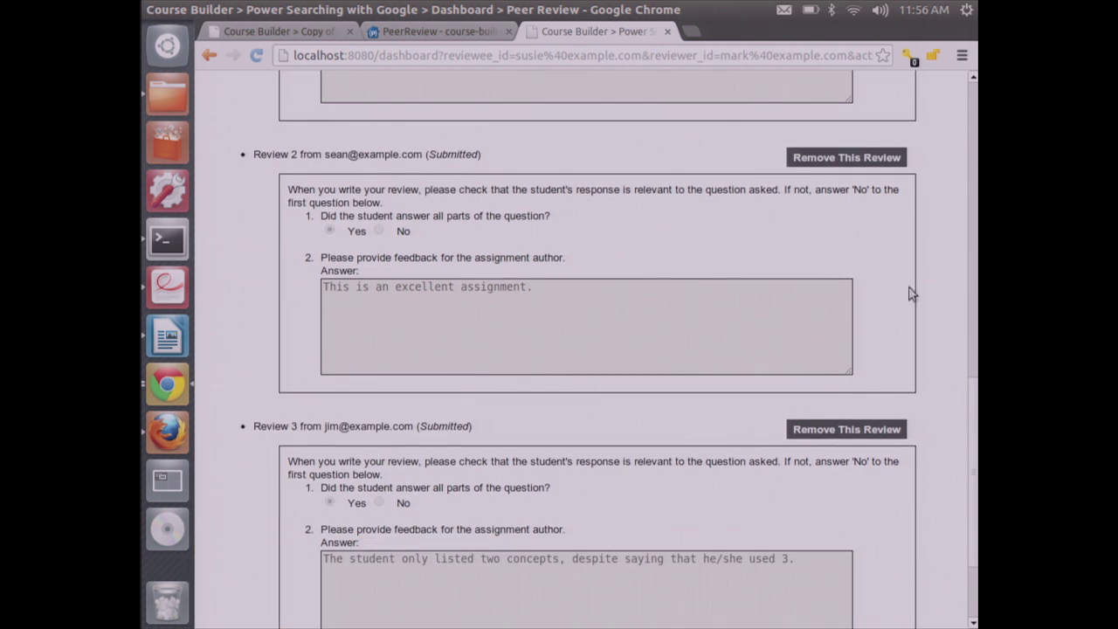
Remove Review 2, confirm the deletion, and verify it is marked (Removed)
left_click(858, 161)
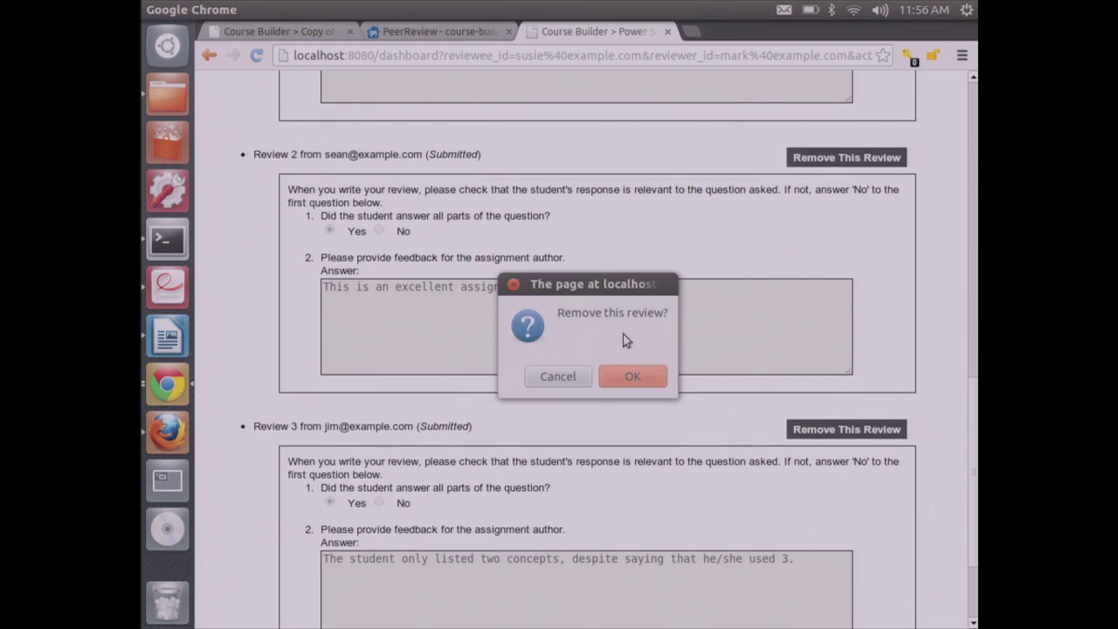
left_click(616, 376)
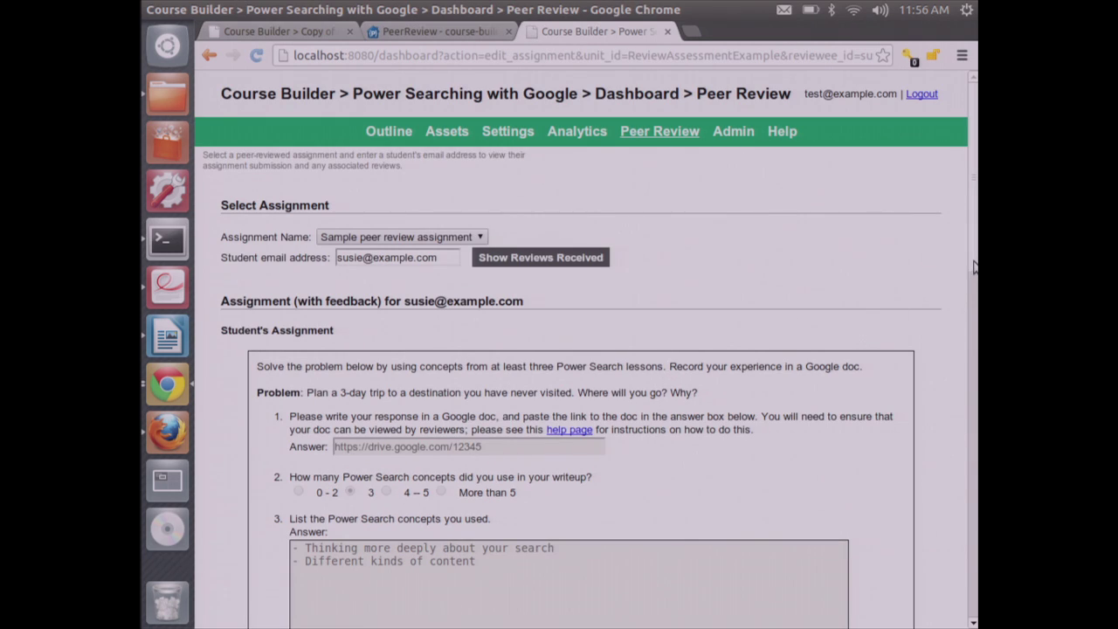
left_click_drag(974, 266, 968, 544)
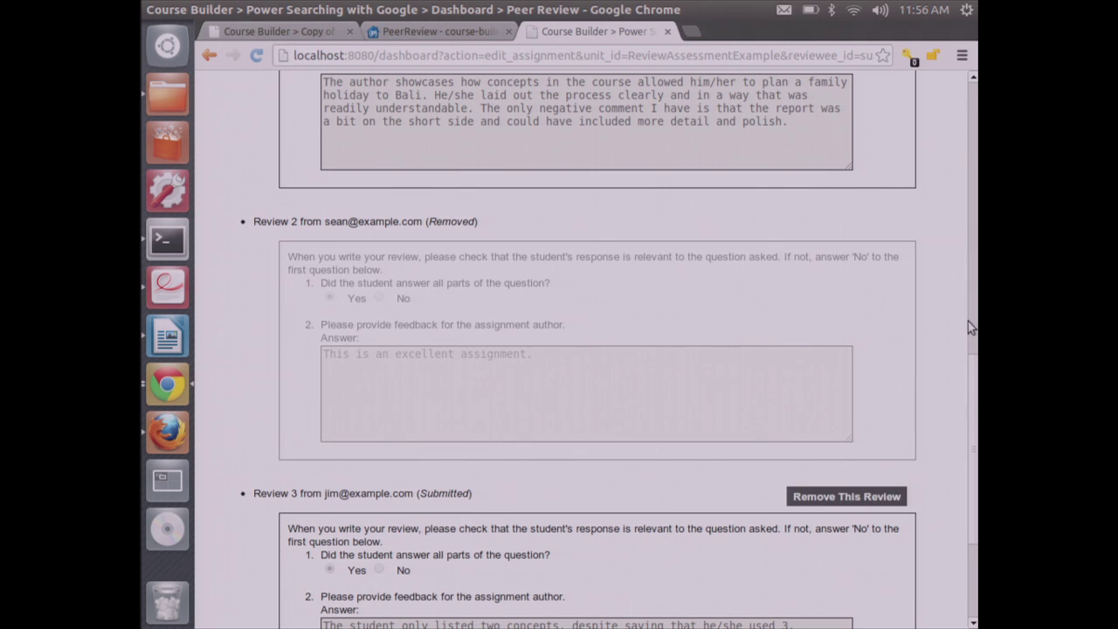
left_click_drag(974, 441, 941, 218)
scroll(941, 218, "down", 15)
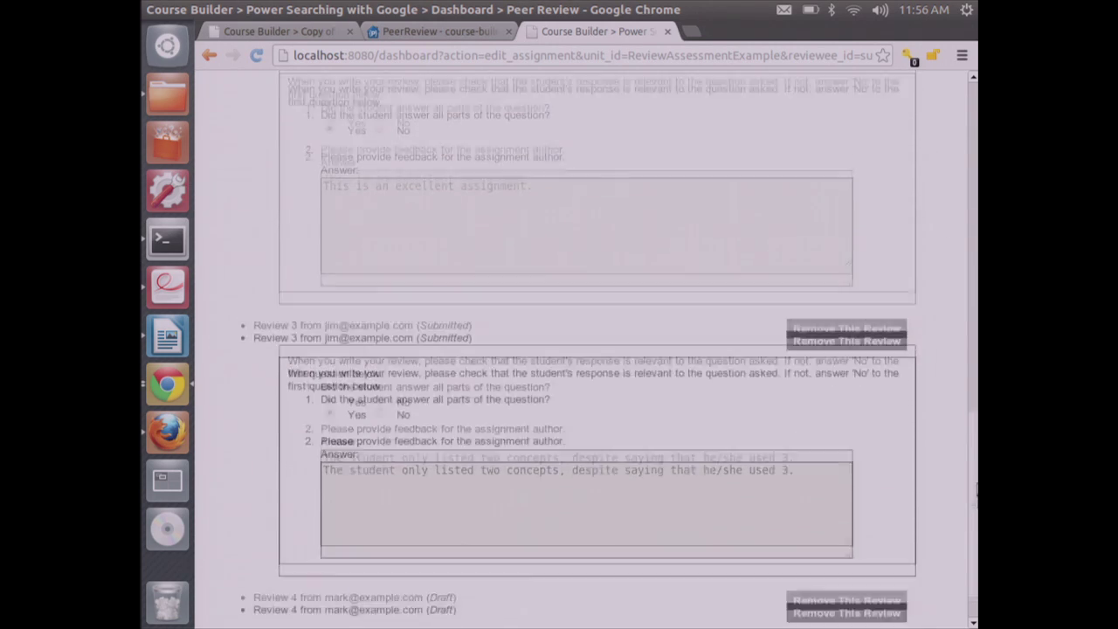
scroll(920, 288, "up", 13)
scroll(929, 232, "up", 2)
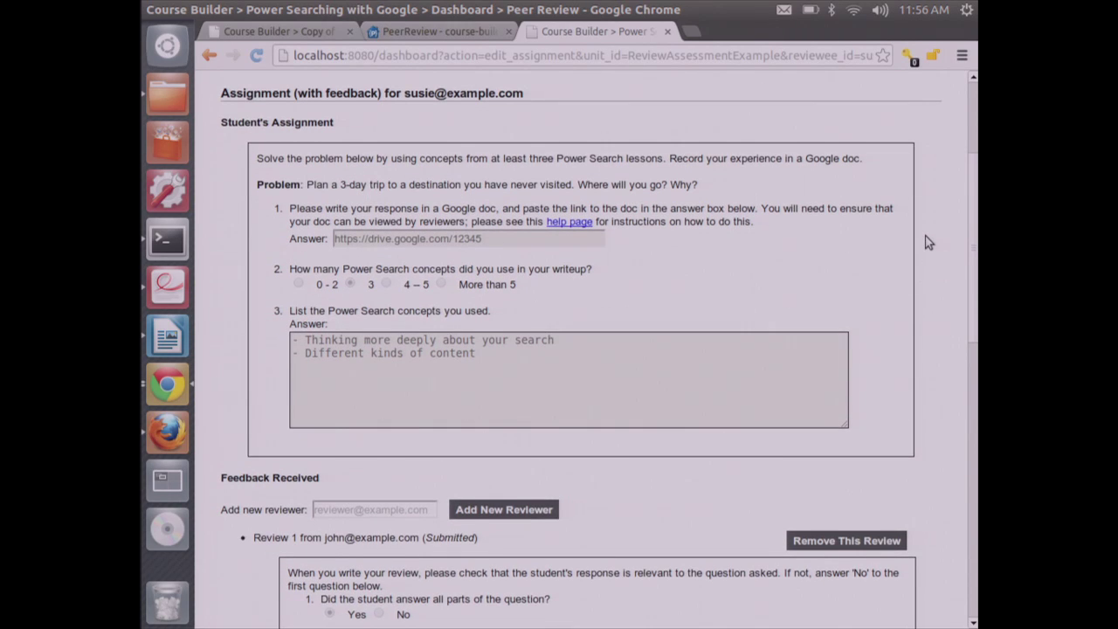
scroll(929, 214, "up", 1)
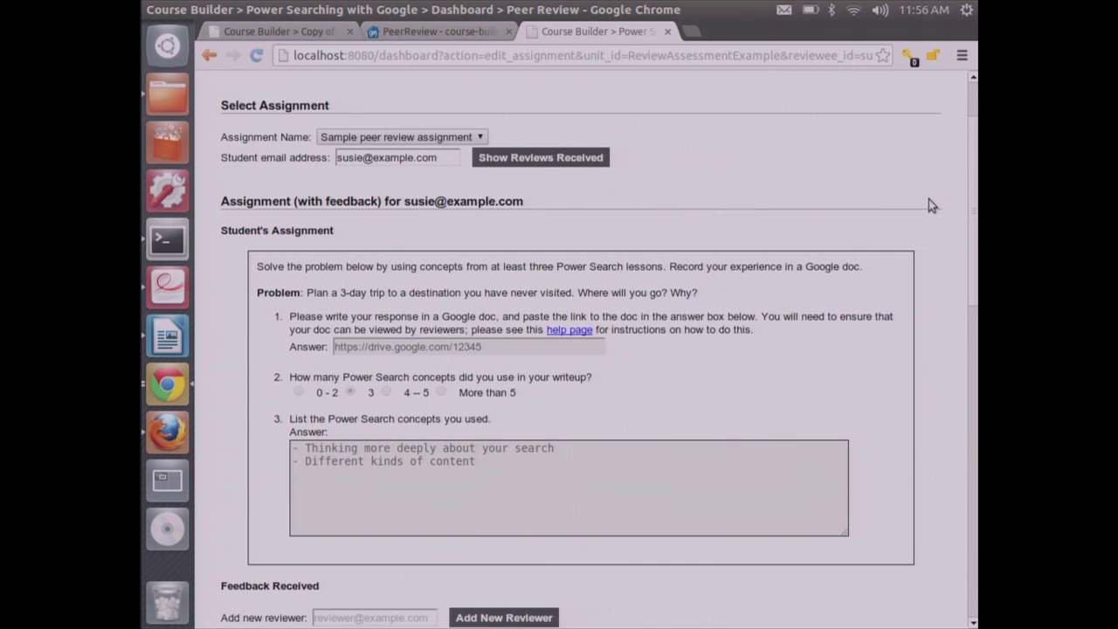
scroll(929, 200, "up", 1)
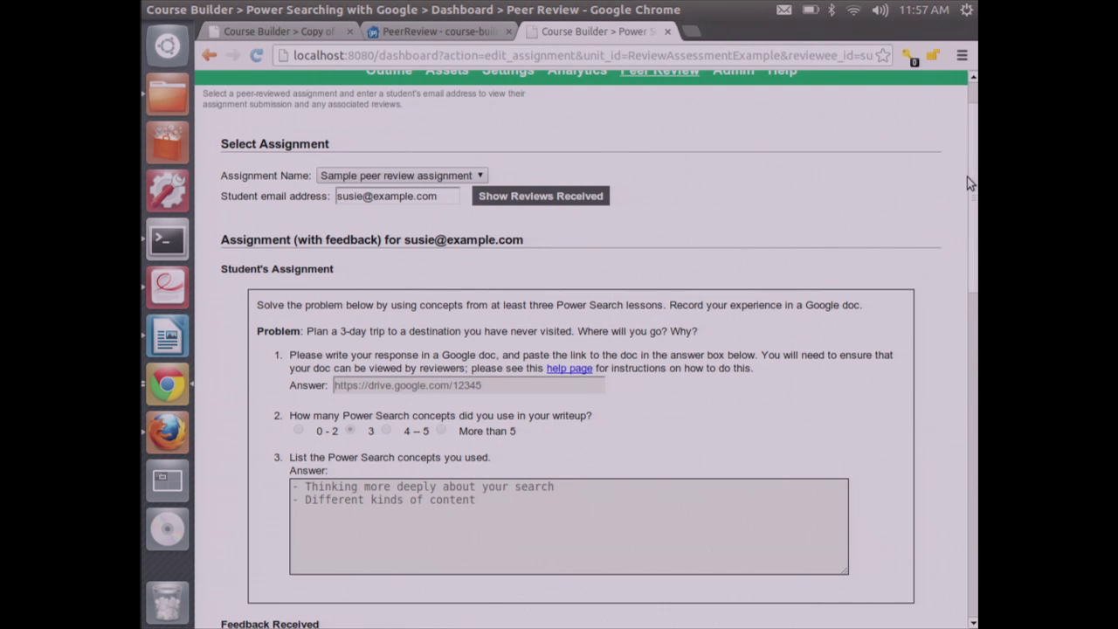
scroll(967, 183, "up", 2)
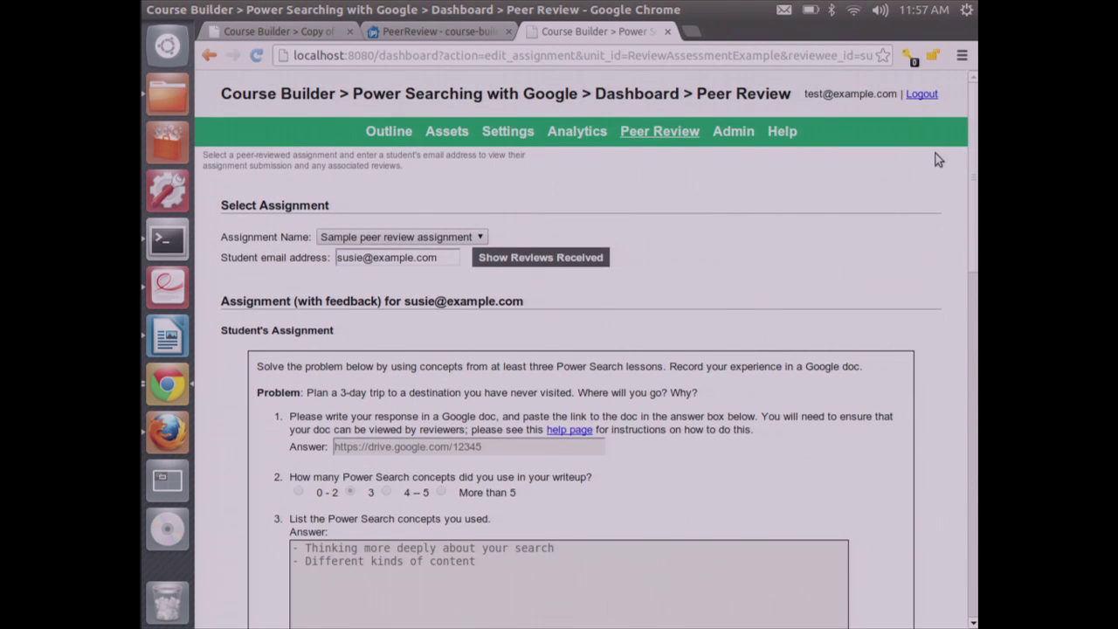